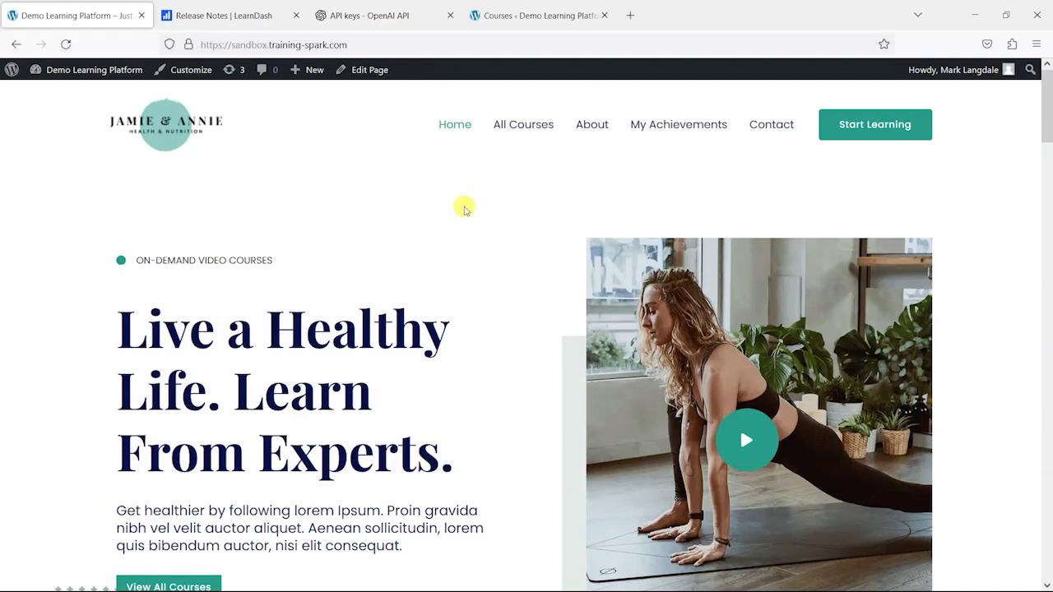
# - Switch to the LearnDash release notes and scroll through the Update 4.8.0 features, updates and fixes
pyautogui.click(247, 15)
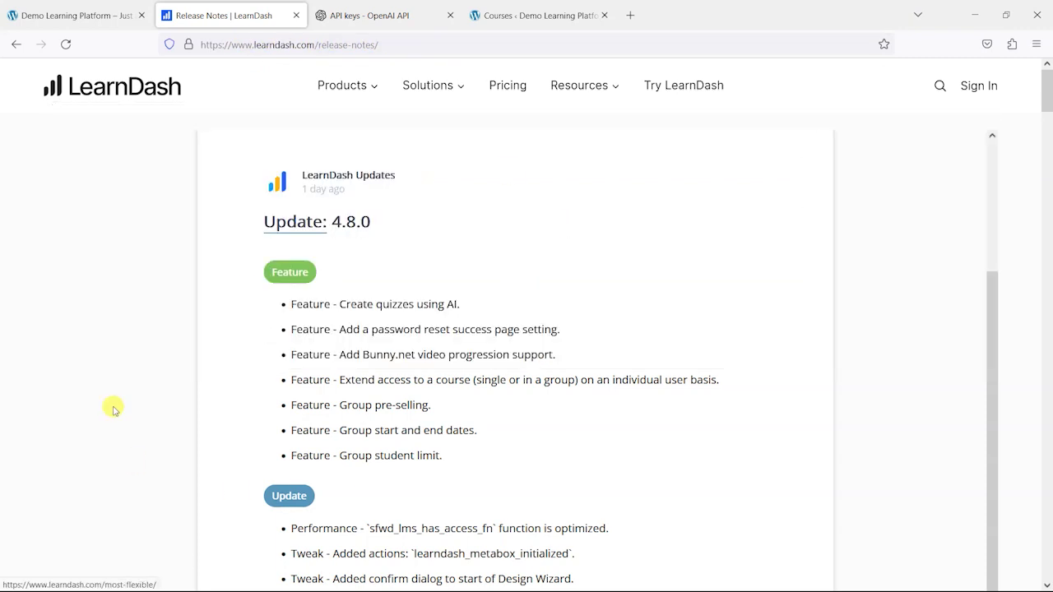
pyautogui.scroll(-6, 499, 328)
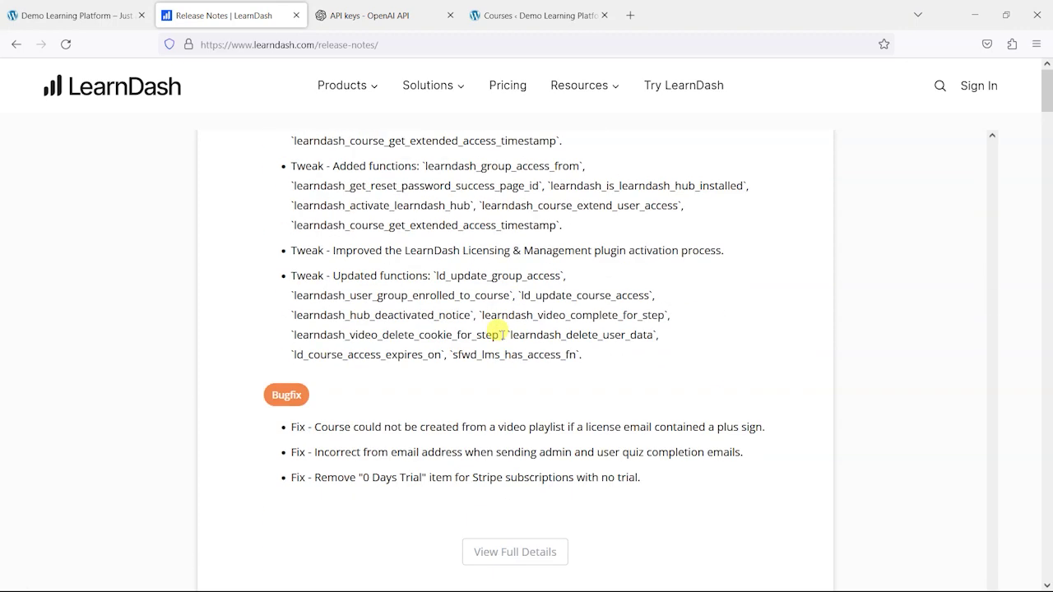
pyautogui.scroll(8, 501, 333)
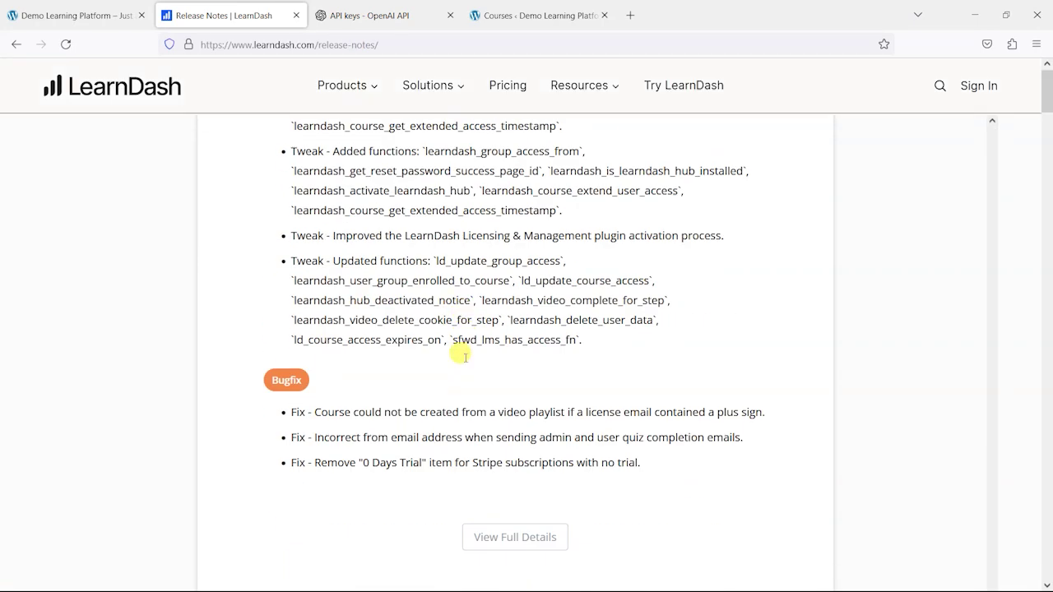
pyautogui.scroll(-6, 467, 345)
pyautogui.scroll(10, 469, 337)
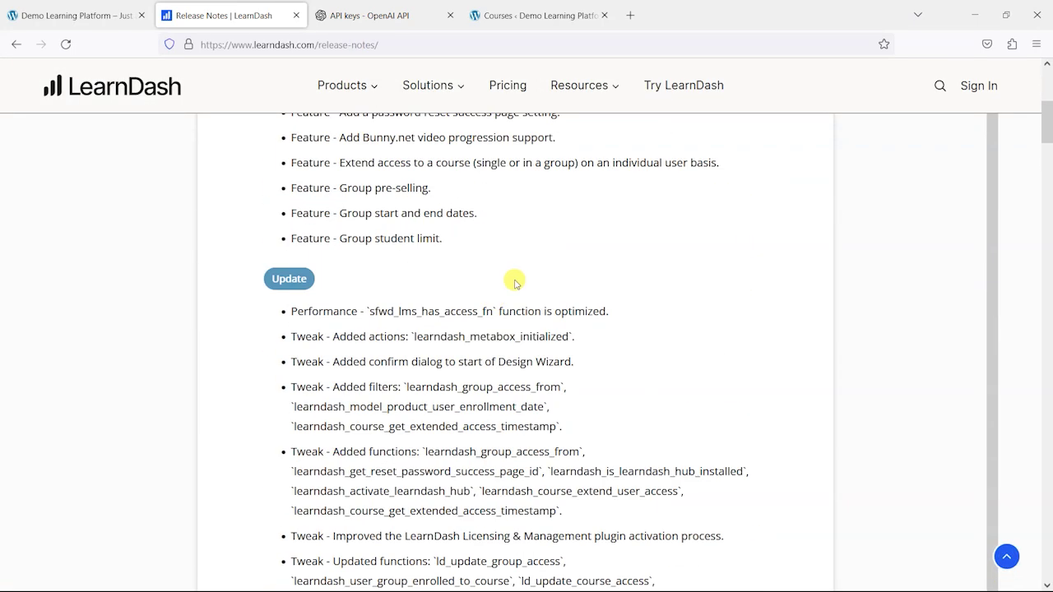
pyautogui.scroll(4, 514, 285)
pyautogui.scroll(-2, 369, 336)
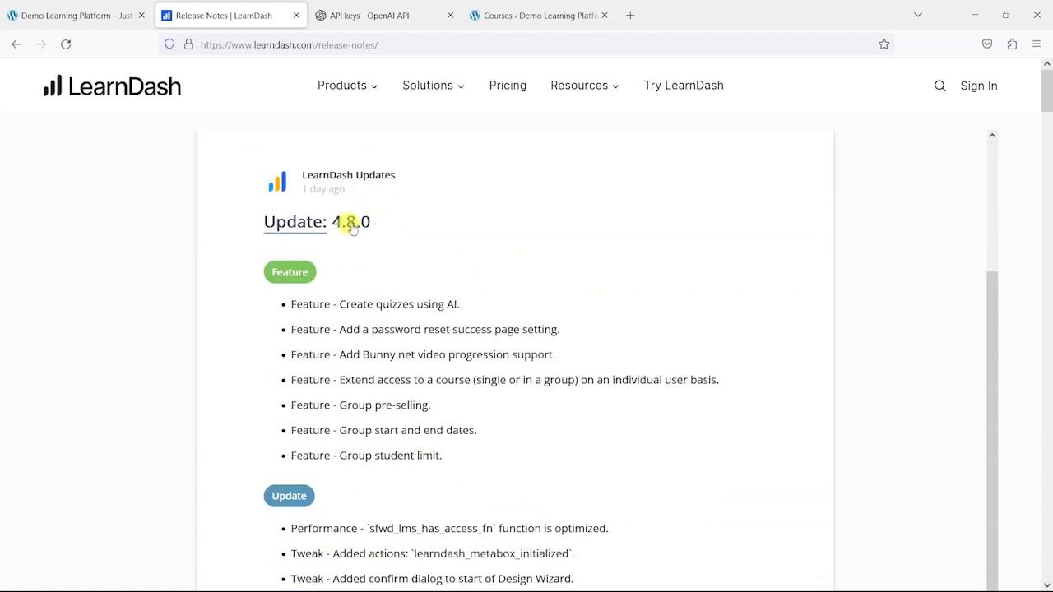
pyautogui.scroll(-1, 469, 243)
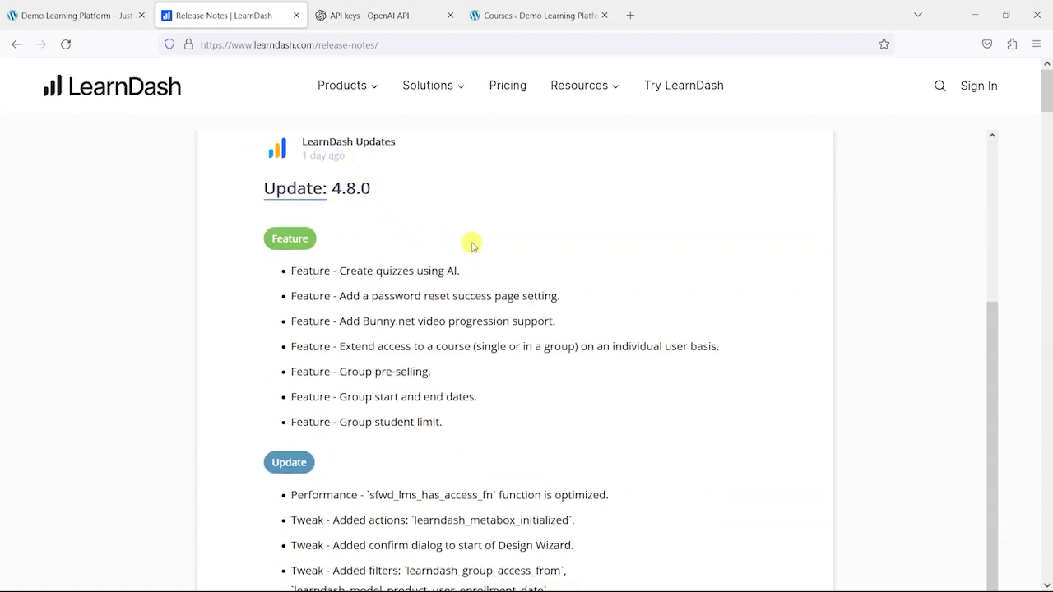
pyautogui.scroll(-3, 470, 240)
pyautogui.scroll(4, 436, 252)
pyautogui.scroll(-2, 436, 271)
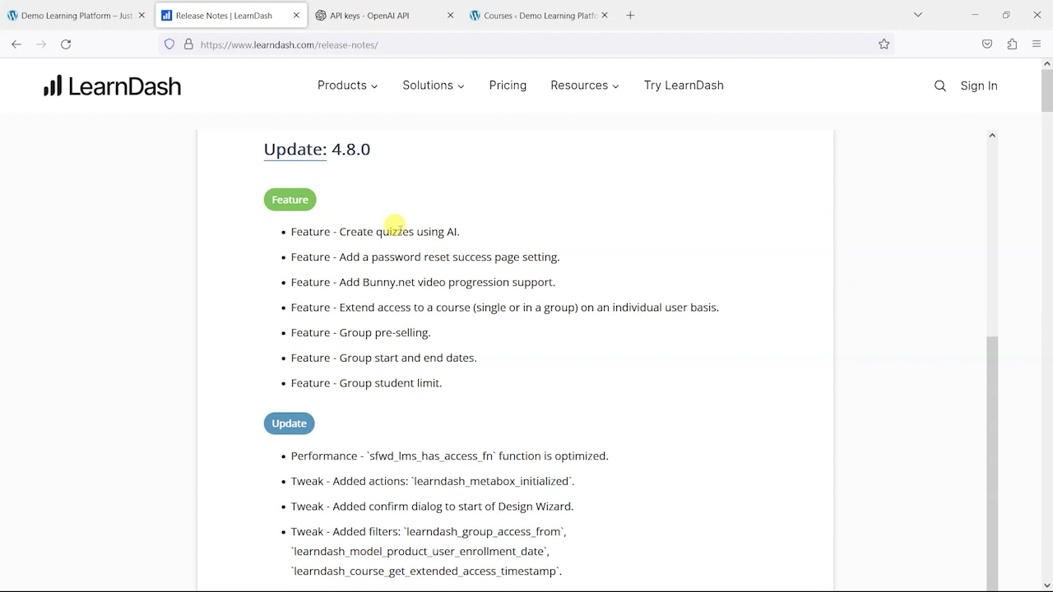
pyautogui.scroll(-3, 381, 286)
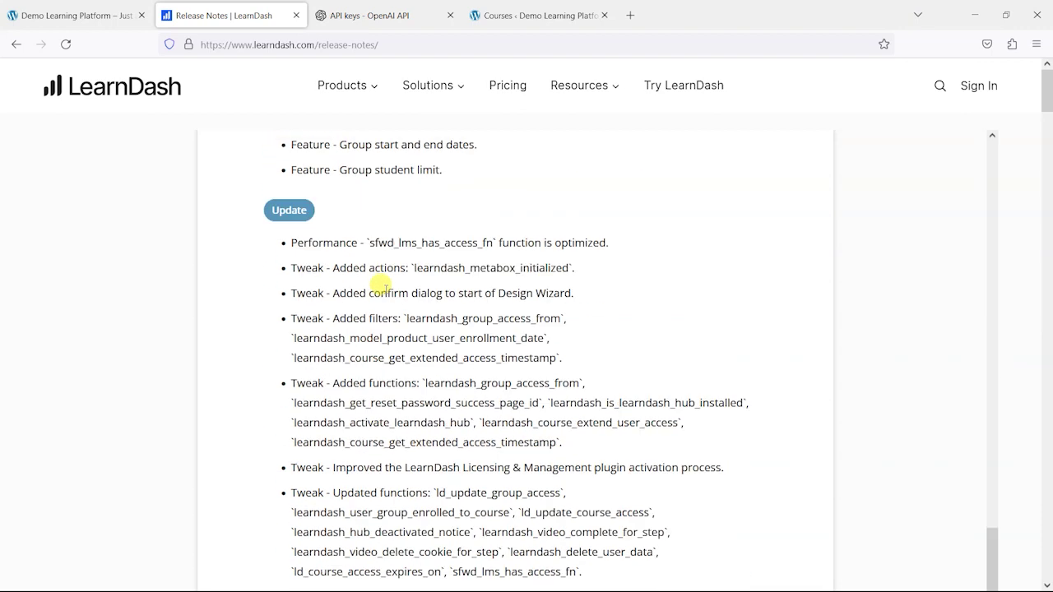
pyautogui.scroll(-3, 364, 333)
pyautogui.scroll(2, 370, 329)
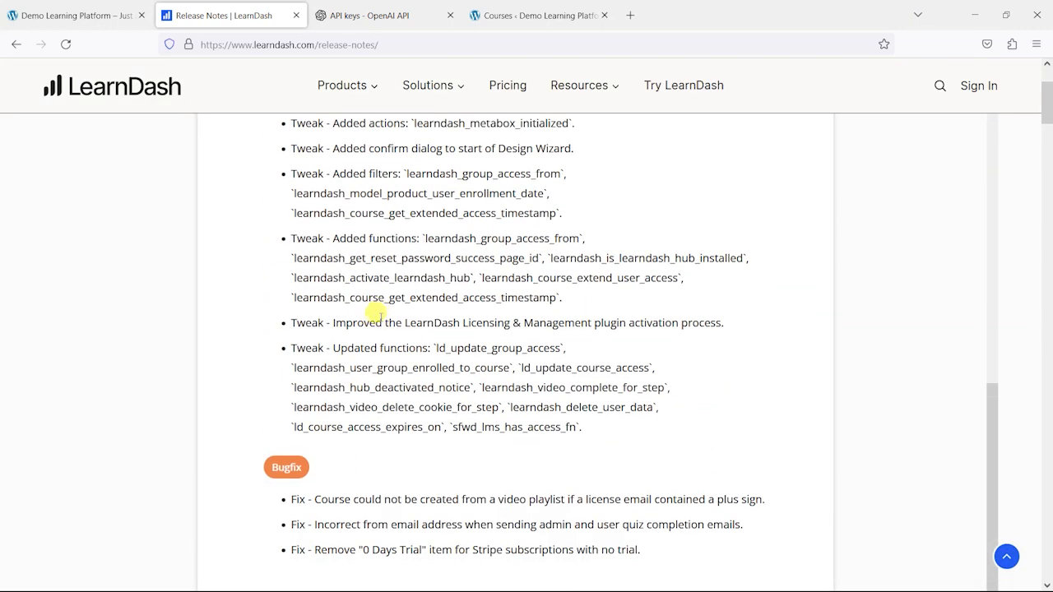
pyautogui.scroll(-2, 299, 399)
pyautogui.scroll(4, 301, 266)
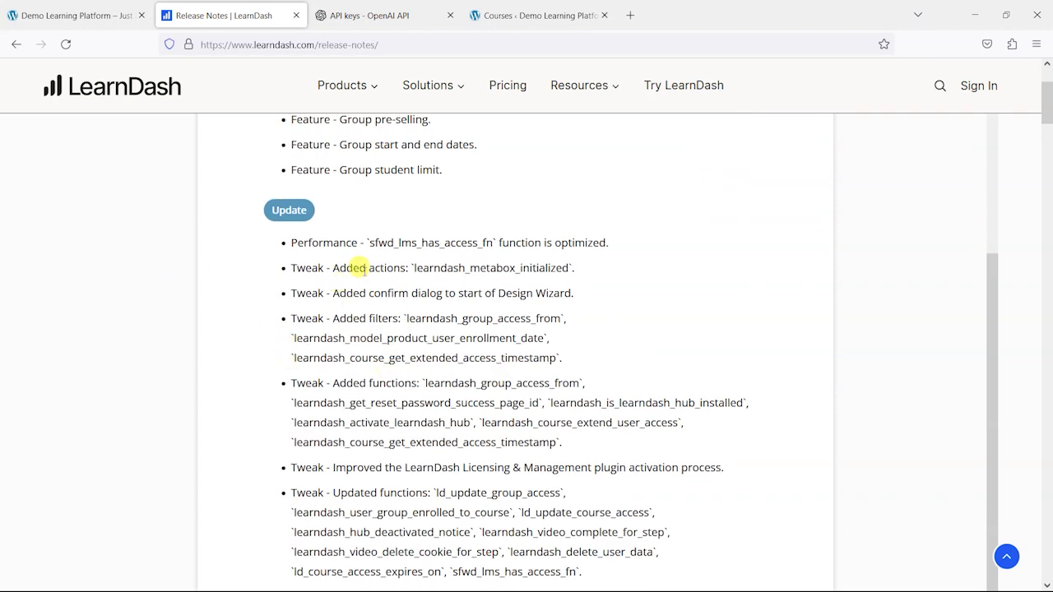
pyautogui.scroll(-2, 415, 451)
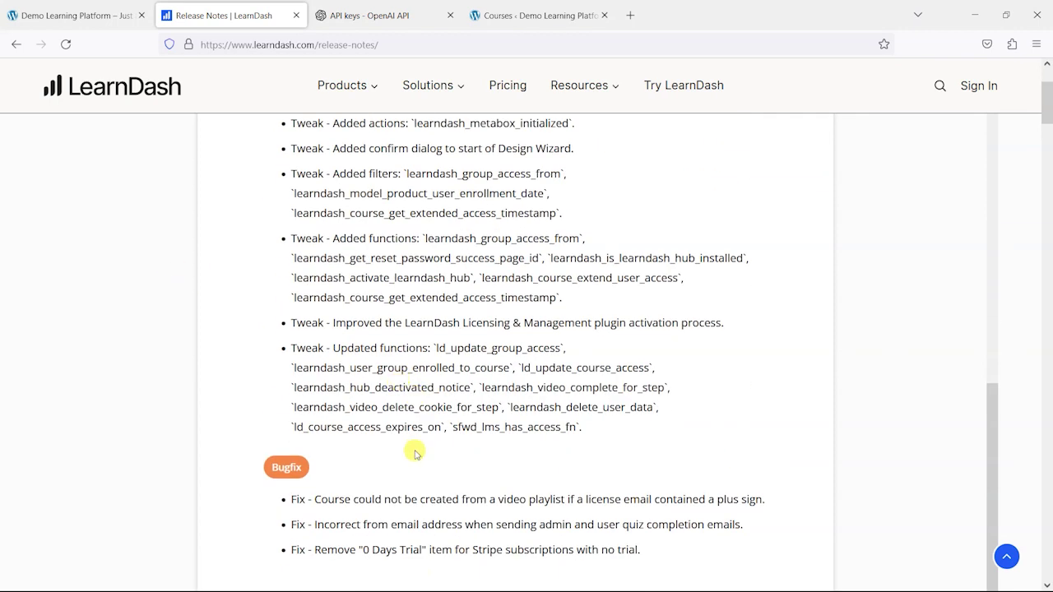
pyautogui.scroll(5, 415, 451)
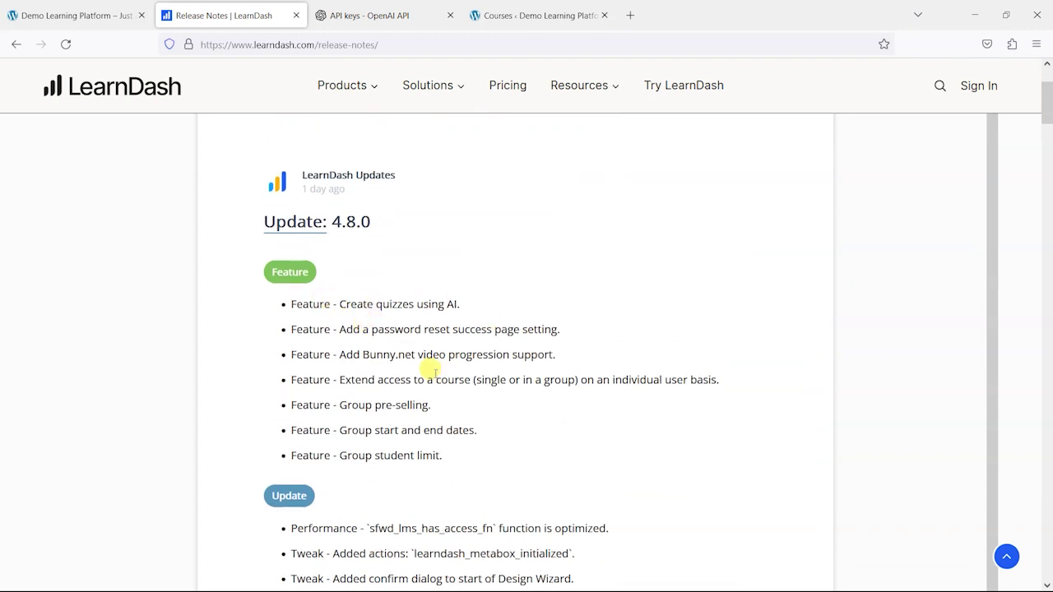
pyautogui.scroll(-1, 432, 357)
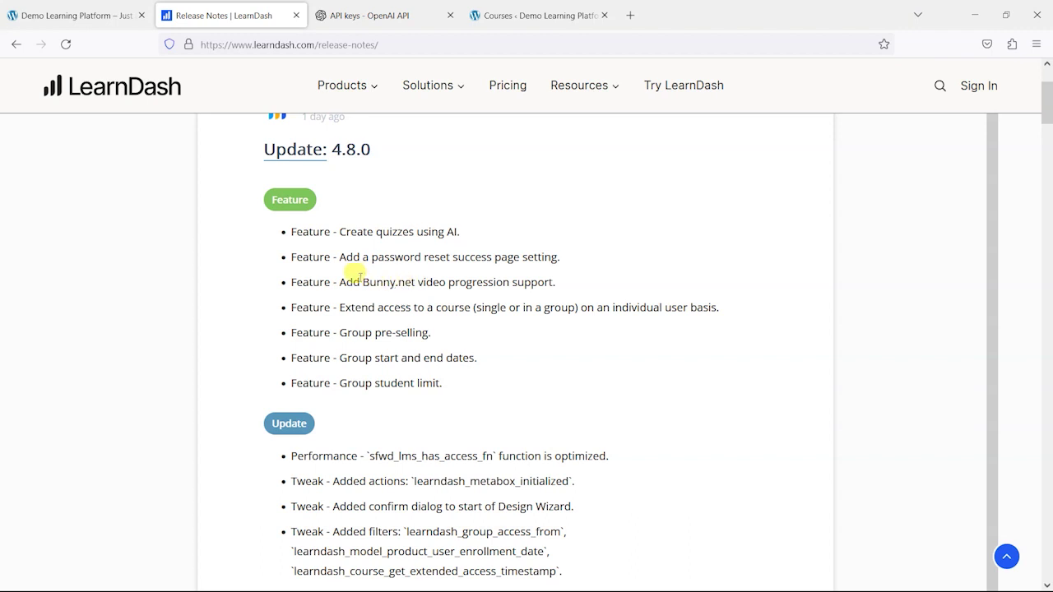
# - Highlight the Bunny.net video progression and extended course access features in the 4.8.0 notes
pyautogui.moveTo(363, 283); pyautogui.dragTo(415, 282)
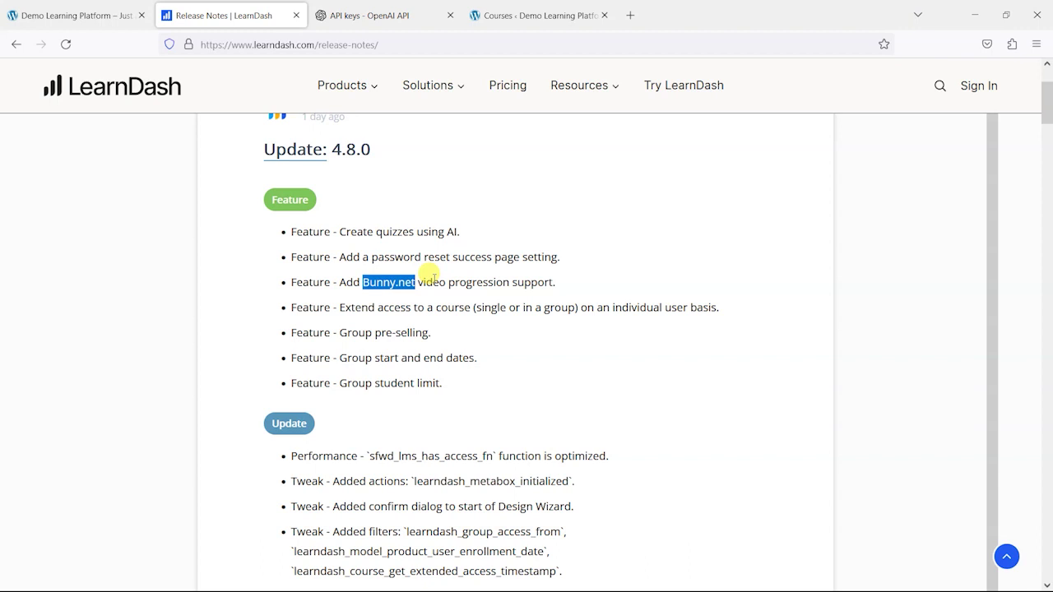
pyautogui.click(431, 276)
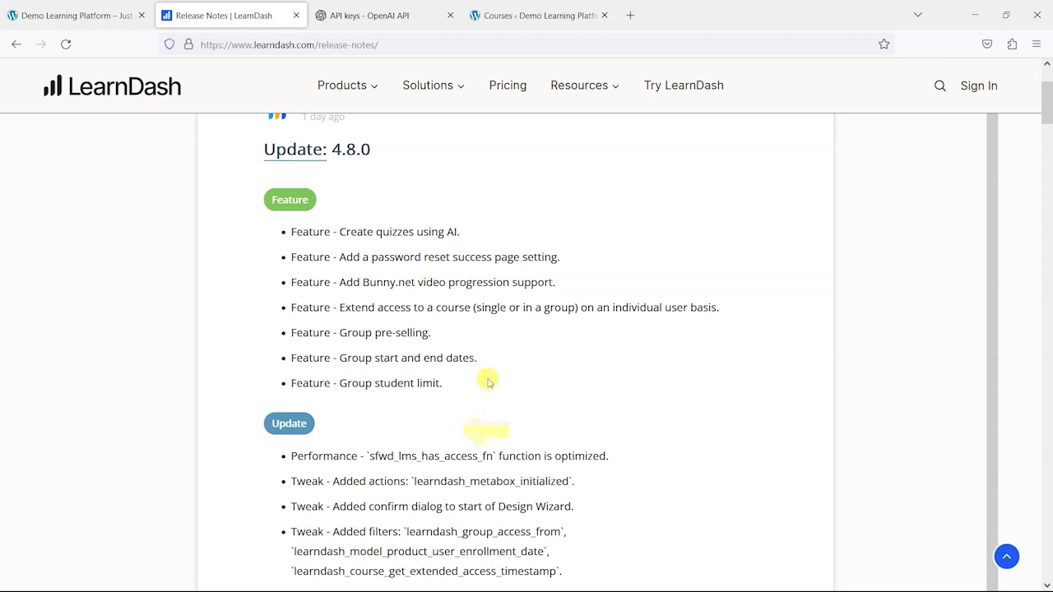
pyautogui.moveTo(345, 307); pyautogui.dragTo(546, 306)
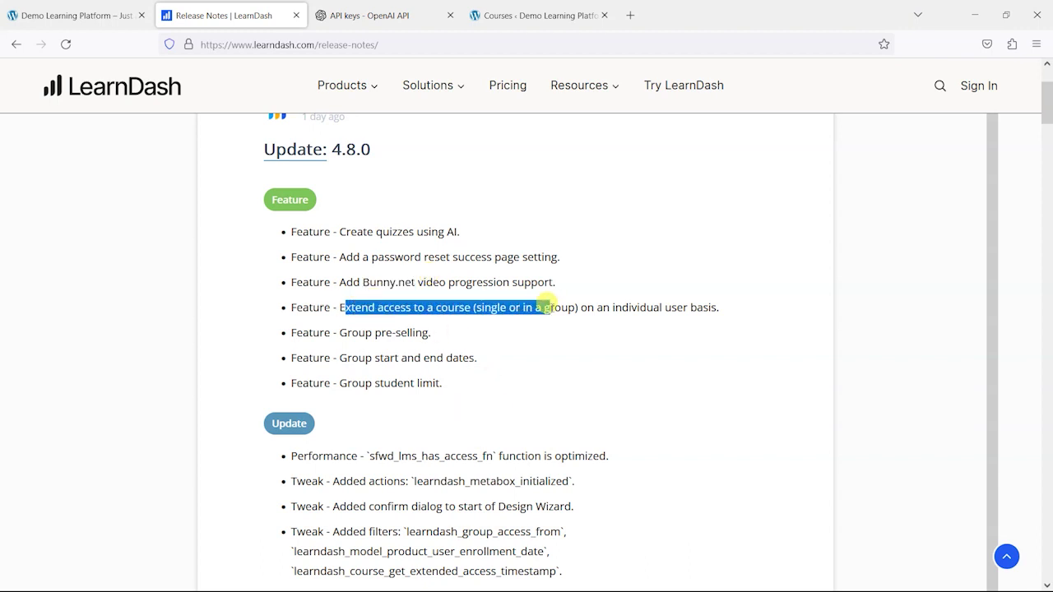
pyautogui.click(557, 335)
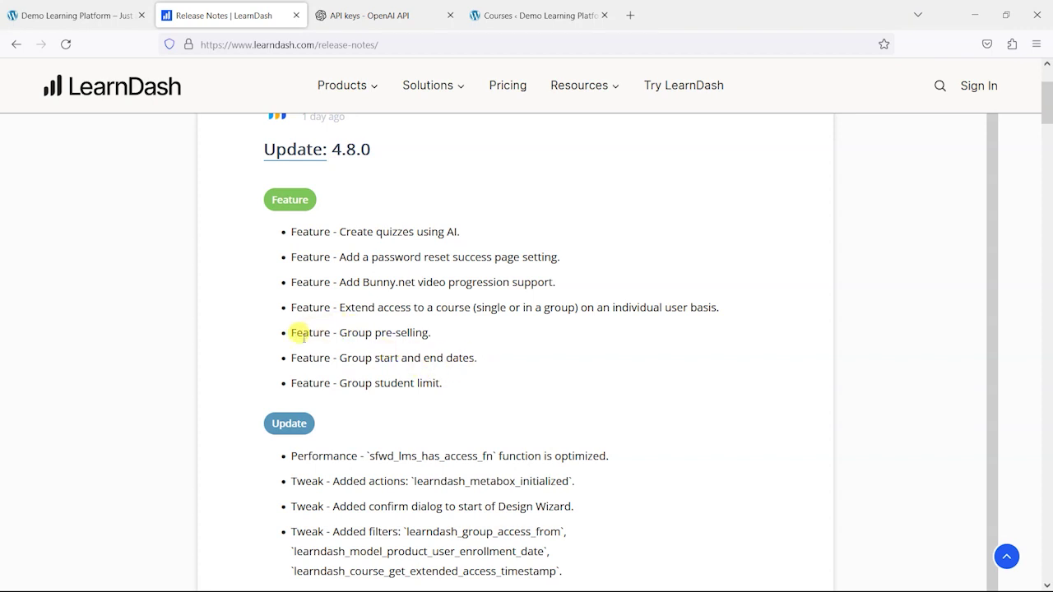
# - Highlight the three new group features and AI quiz creation, then return to Demo Learning Platform
pyautogui.moveTo(288, 331); pyautogui.dragTo(486, 393)
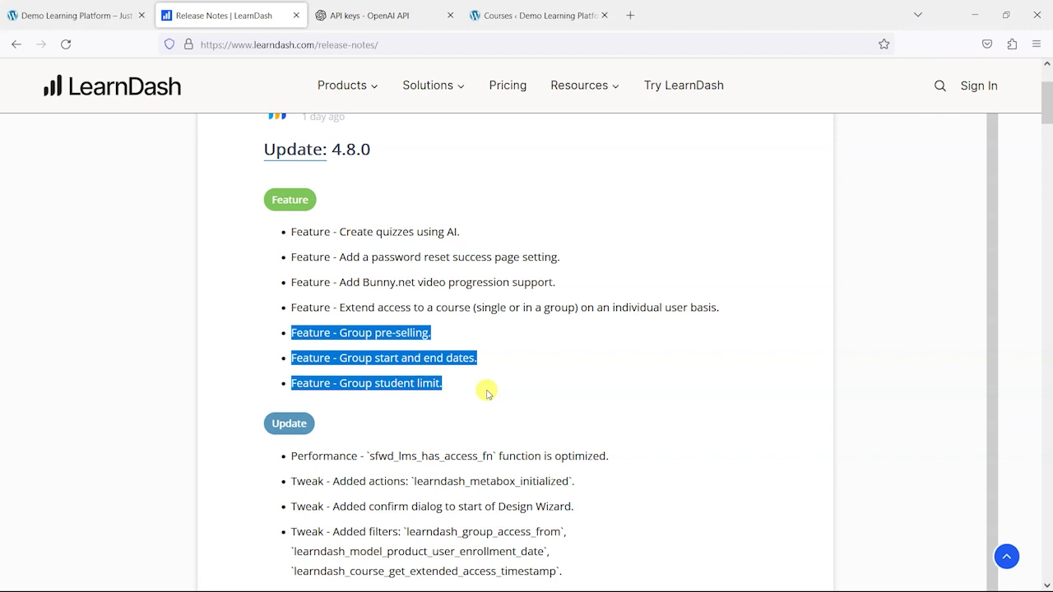
pyautogui.click(460, 395)
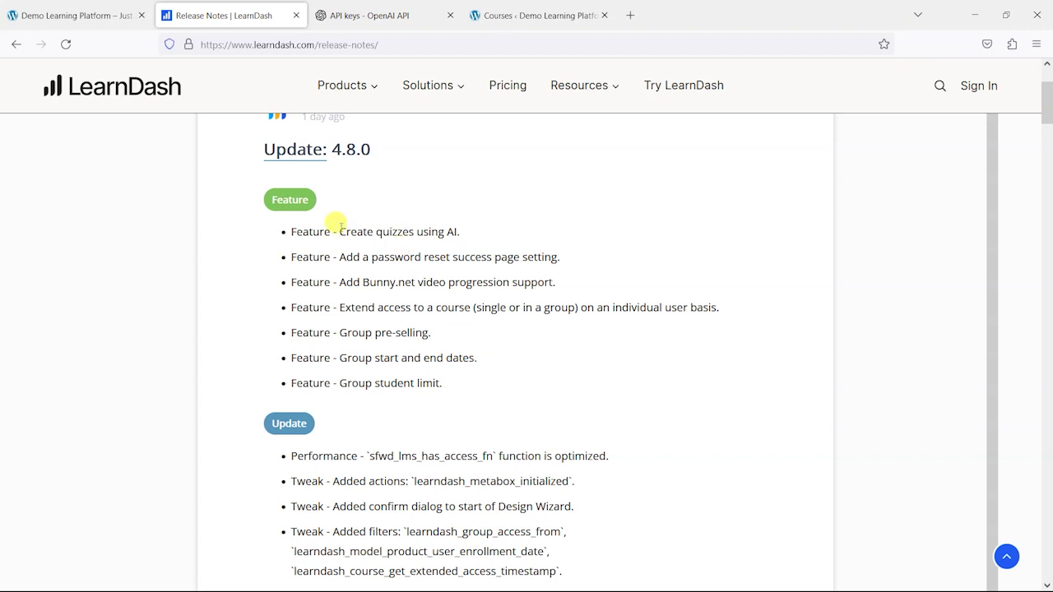
pyautogui.moveTo(338, 230); pyautogui.dragTo(454, 229)
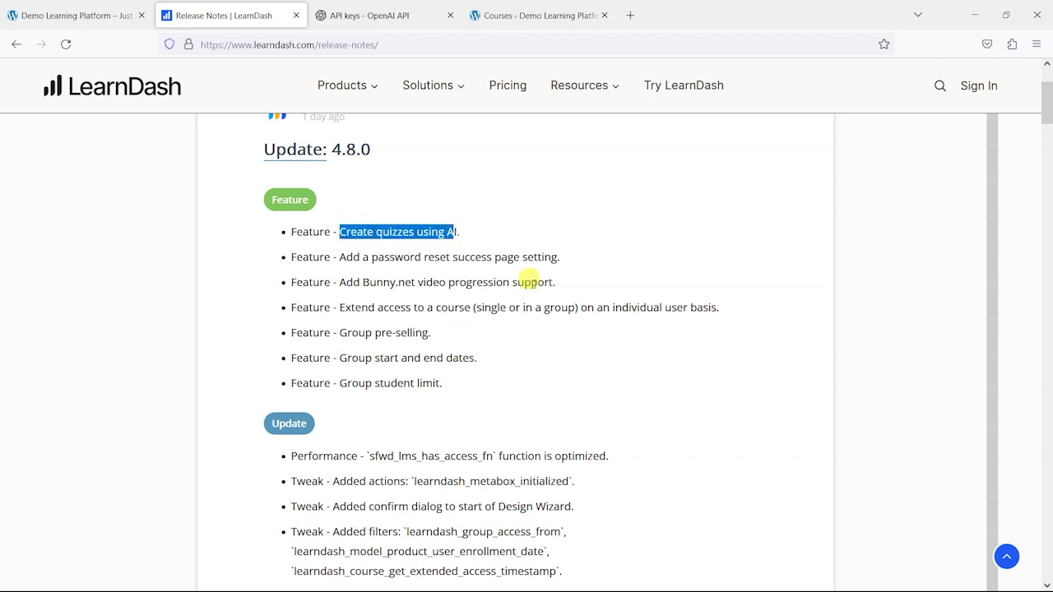
pyautogui.click(533, 260)
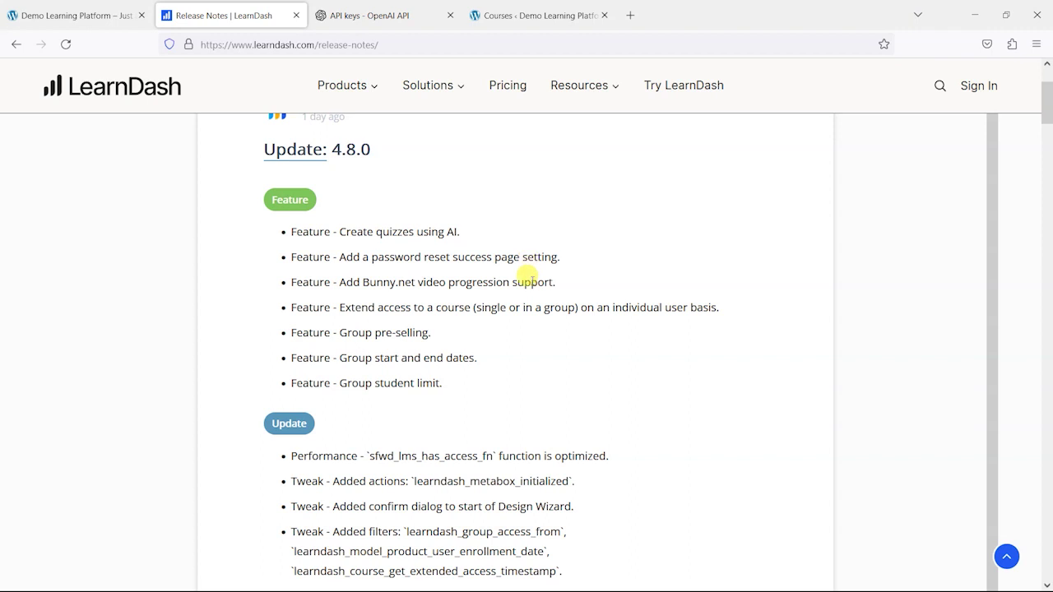
pyautogui.click(77, 15)
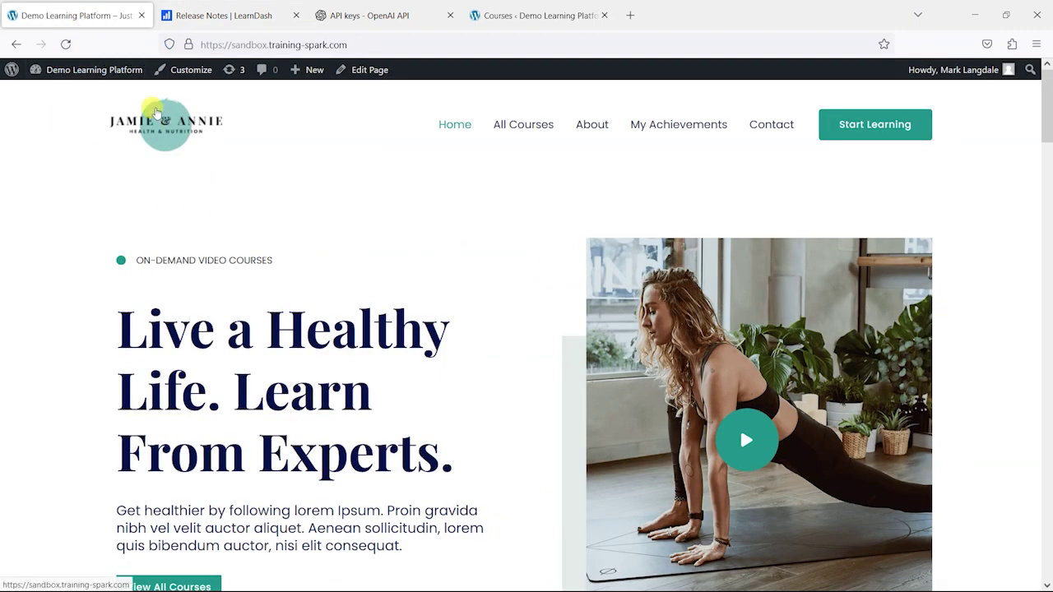
# - Open LearnDash LMS Settings from the WordPress admin sidebar
pyautogui.moveTo(99, 70)
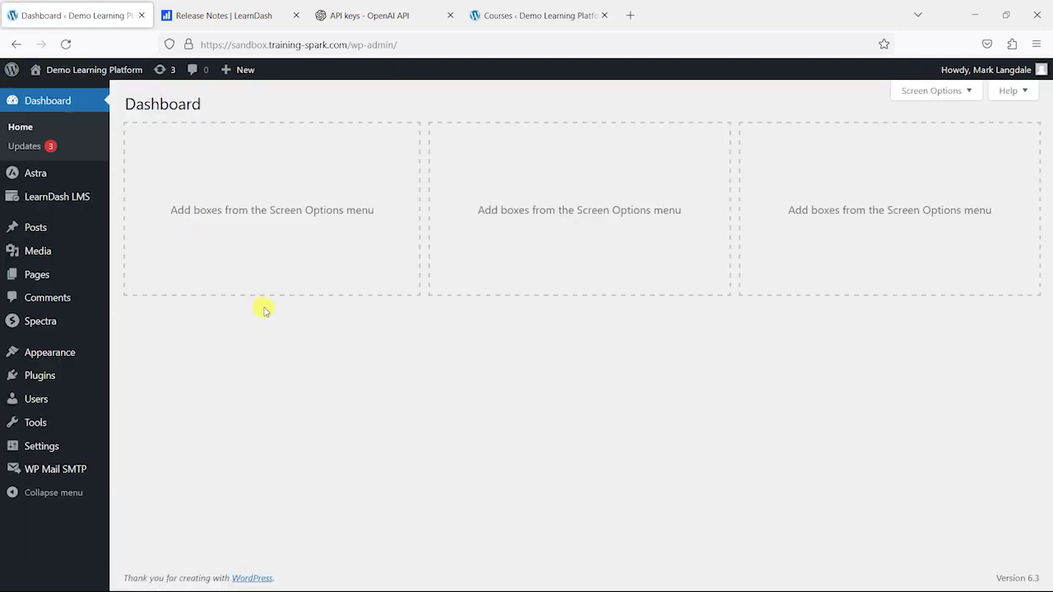
pyautogui.moveTo(77, 198)
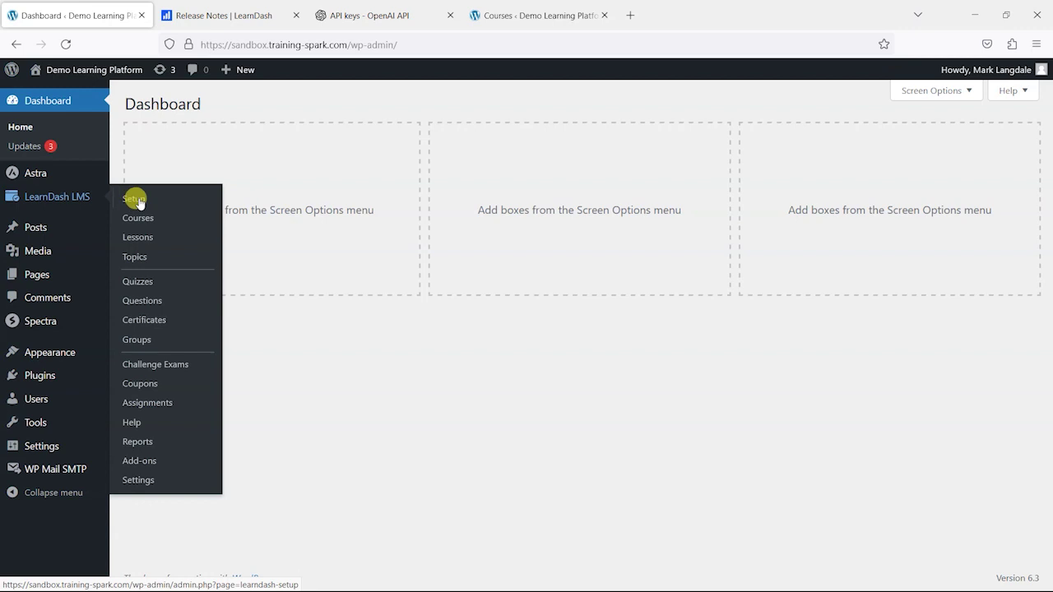
pyautogui.click(147, 482)
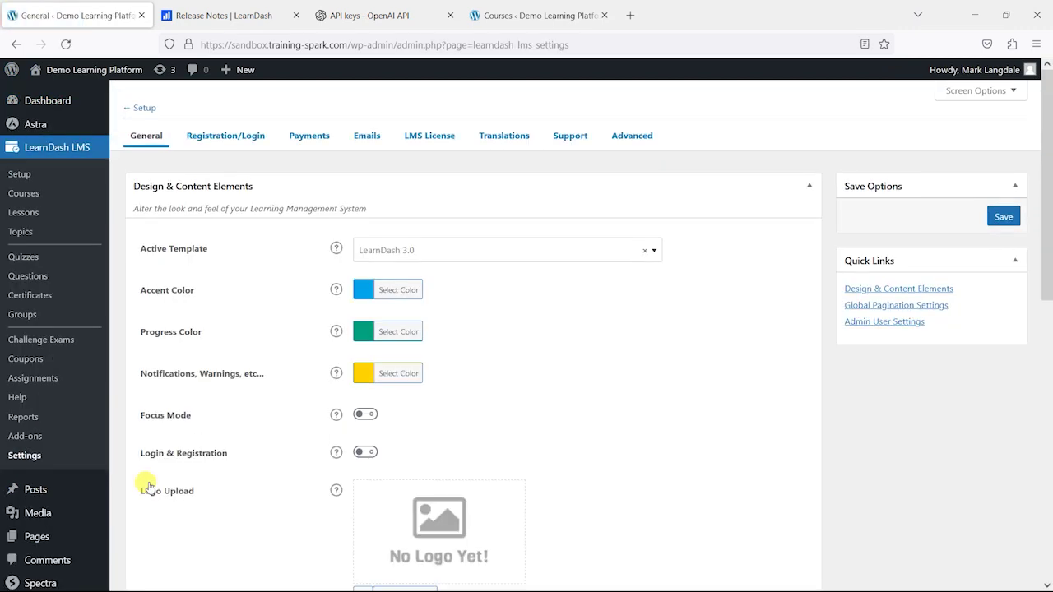
# - Go to the AI Integrations section under LearnDash's Advanced settings tab
pyautogui.click(631, 137)
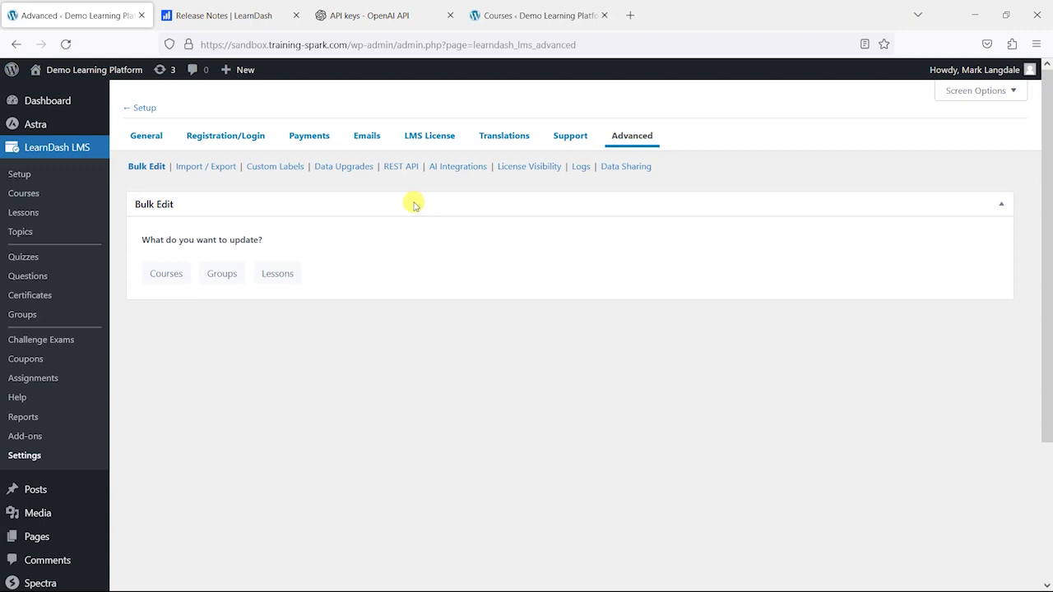
pyautogui.click(189, 11)
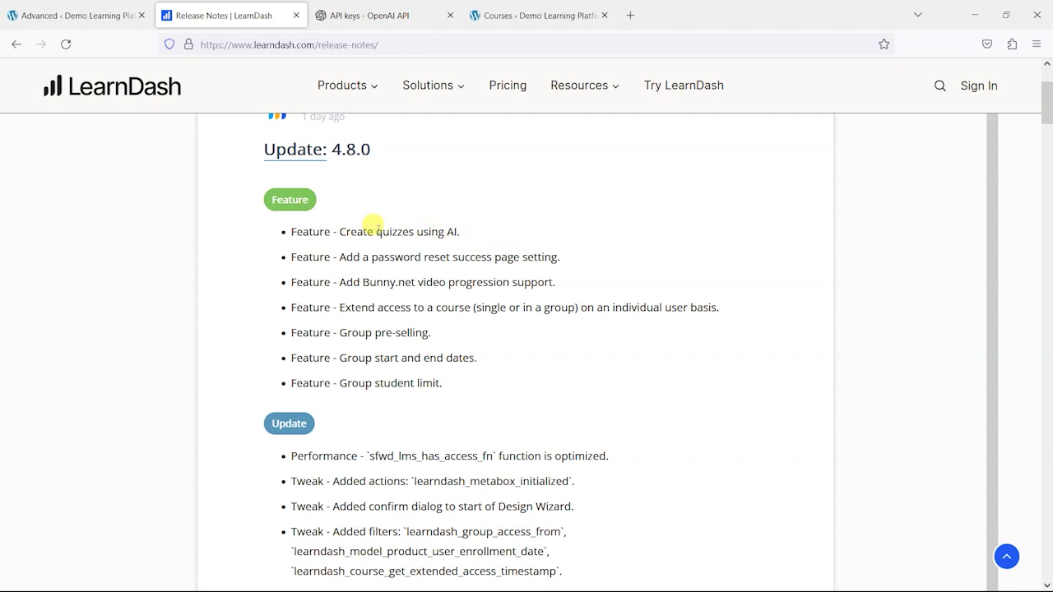
pyautogui.click(56, 23)
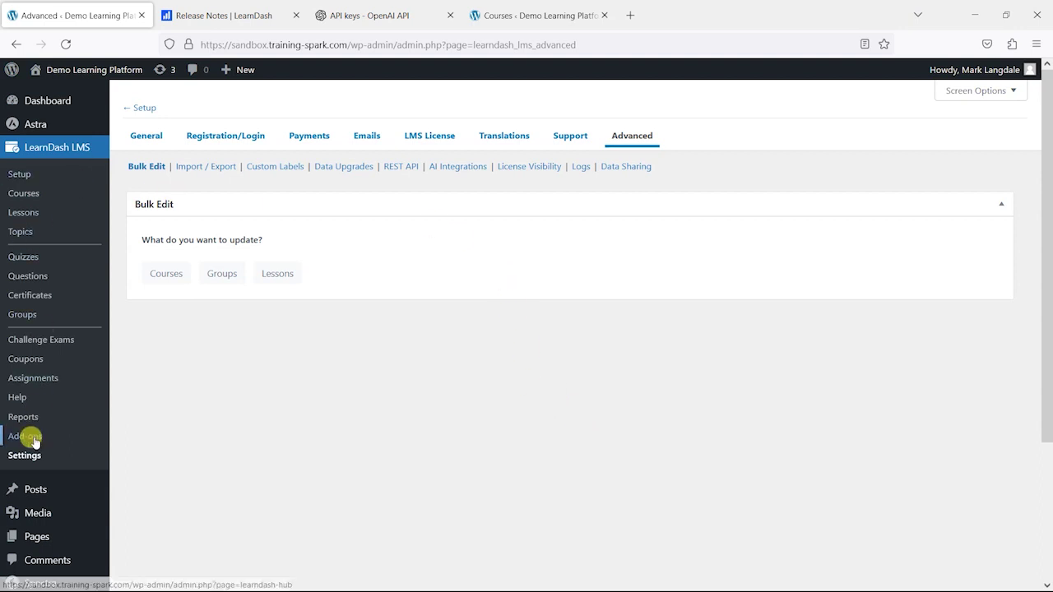
pyautogui.click(457, 166)
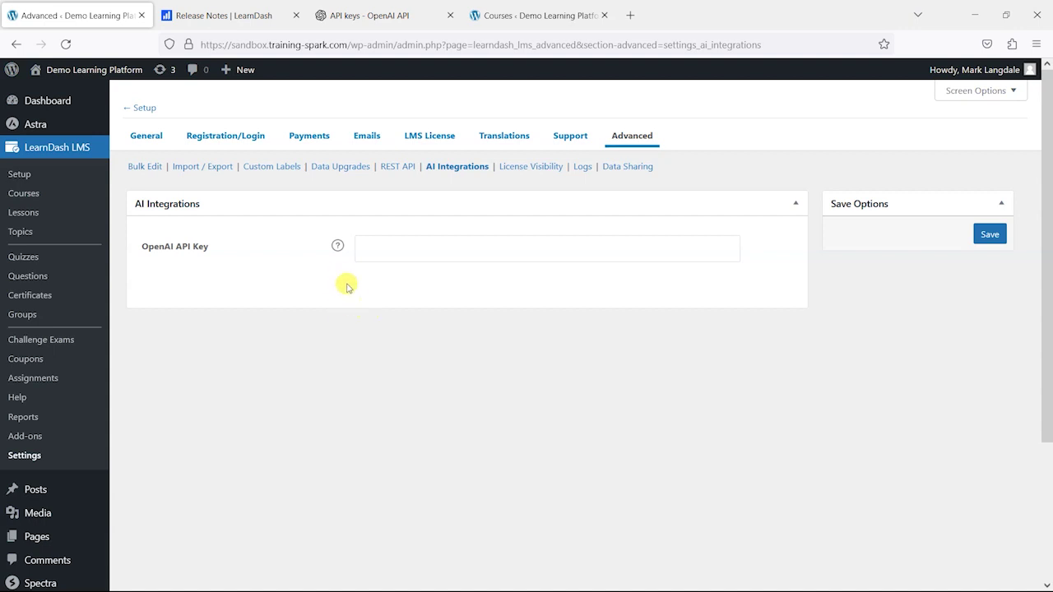
# - Switch to the OpenAI API keys page in the other browser tab
pyautogui.click(377, 15)
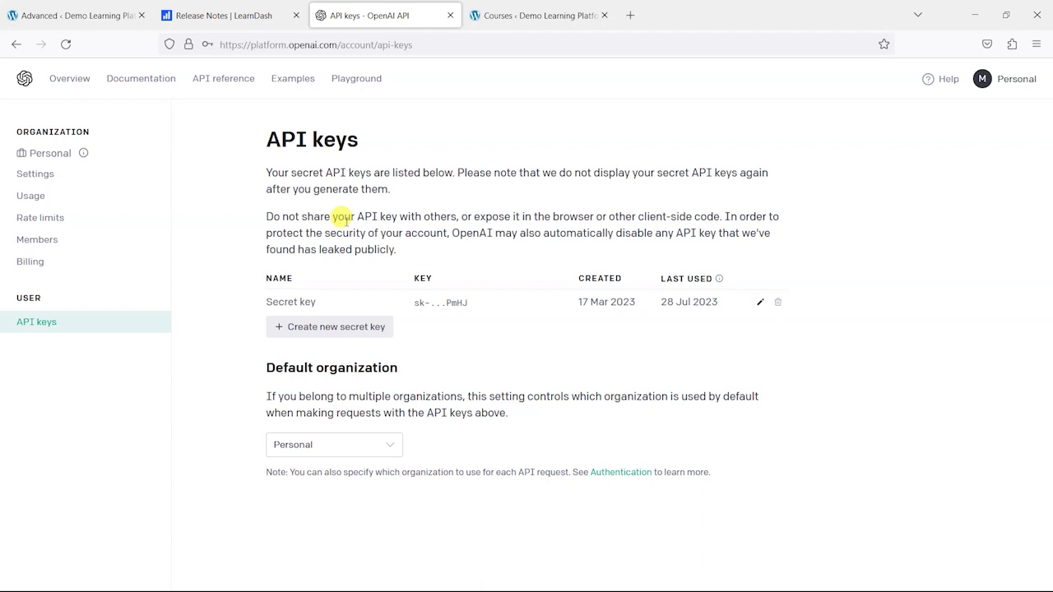
# - Generate an OpenAI secret key named 'Quiz builder' and copy it to the clipboard
pyautogui.click(1017, 79)
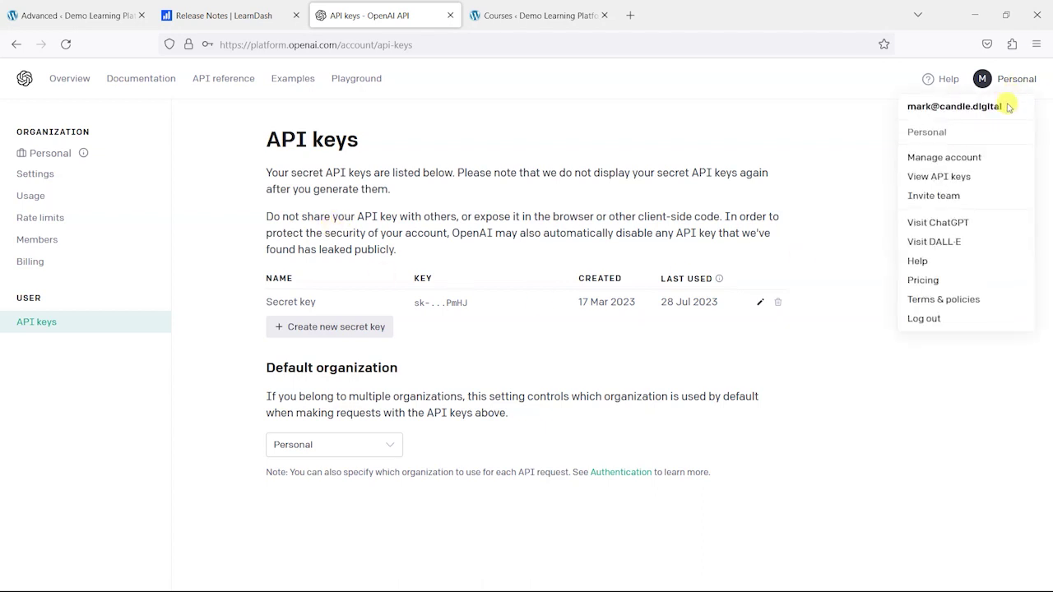
pyautogui.click(945, 182)
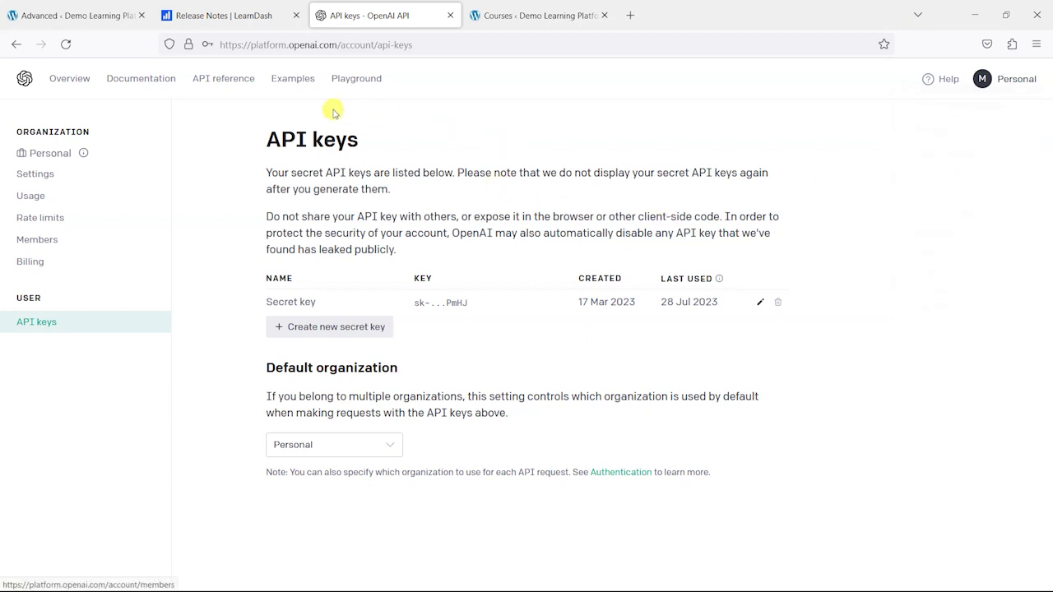
pyautogui.click(301, 335)
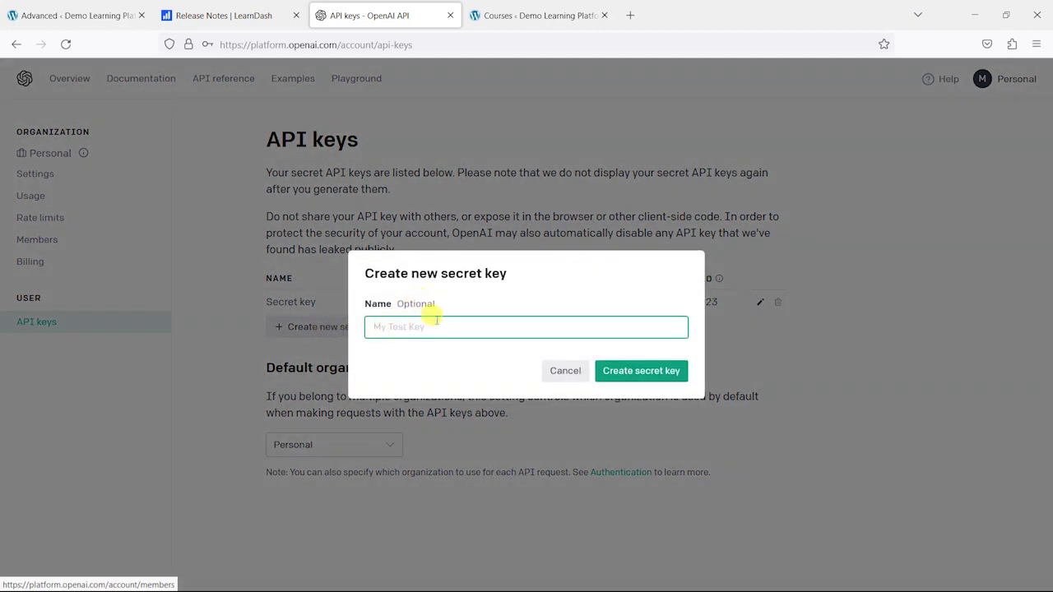
pyautogui.write('Test')
pyautogui.press('BackSpace')
pyautogui.press('BackSpace')
pyautogui.press('BackSpace')
pyautogui.press('BackSpace')
pyautogui.write('Q')
pyautogui.click(672, 371)
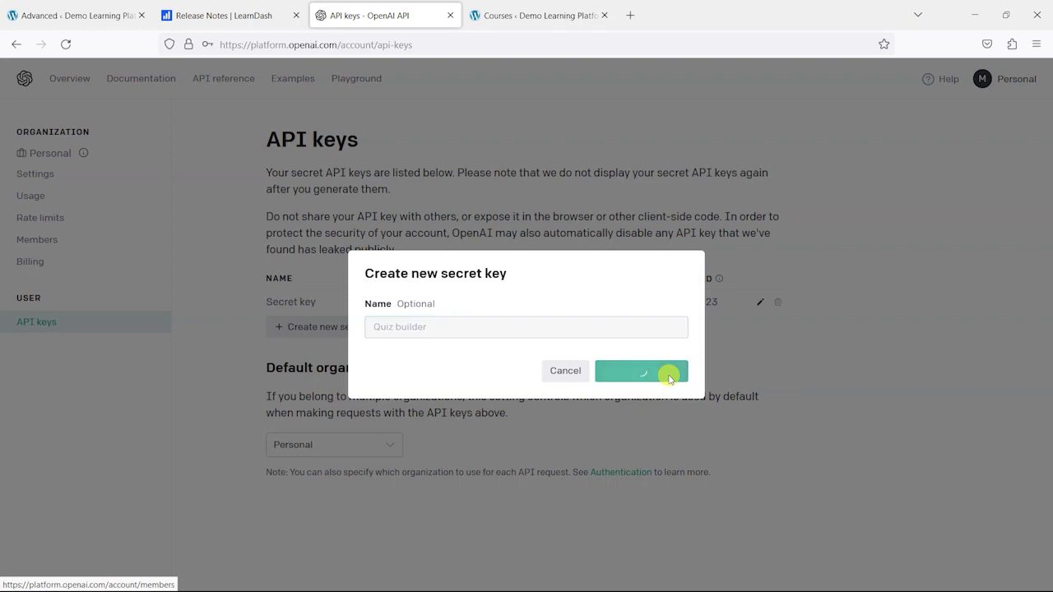
pyautogui.click(674, 349)
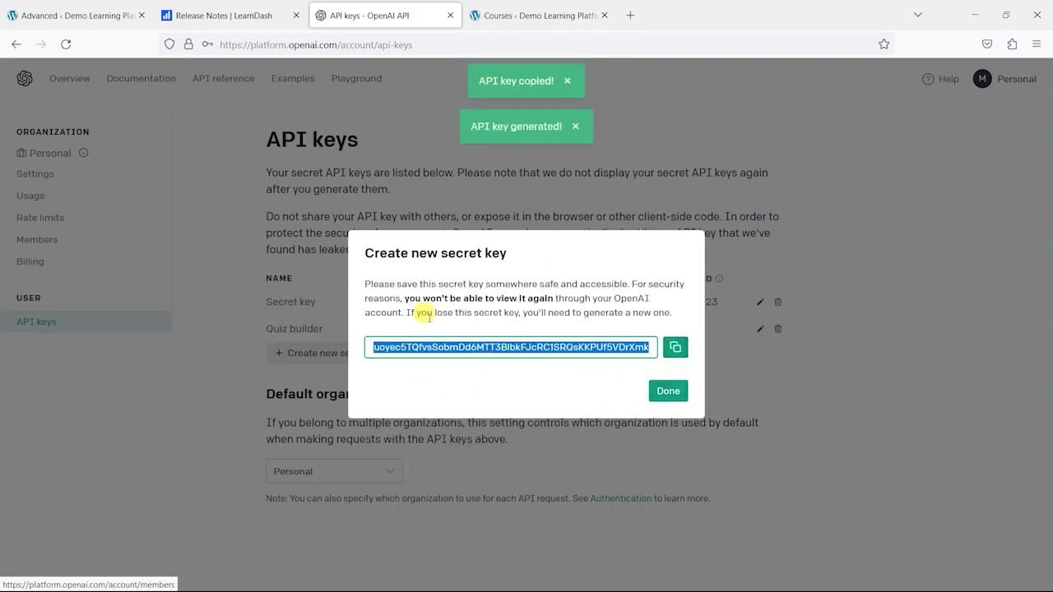
pyautogui.click(666, 391)
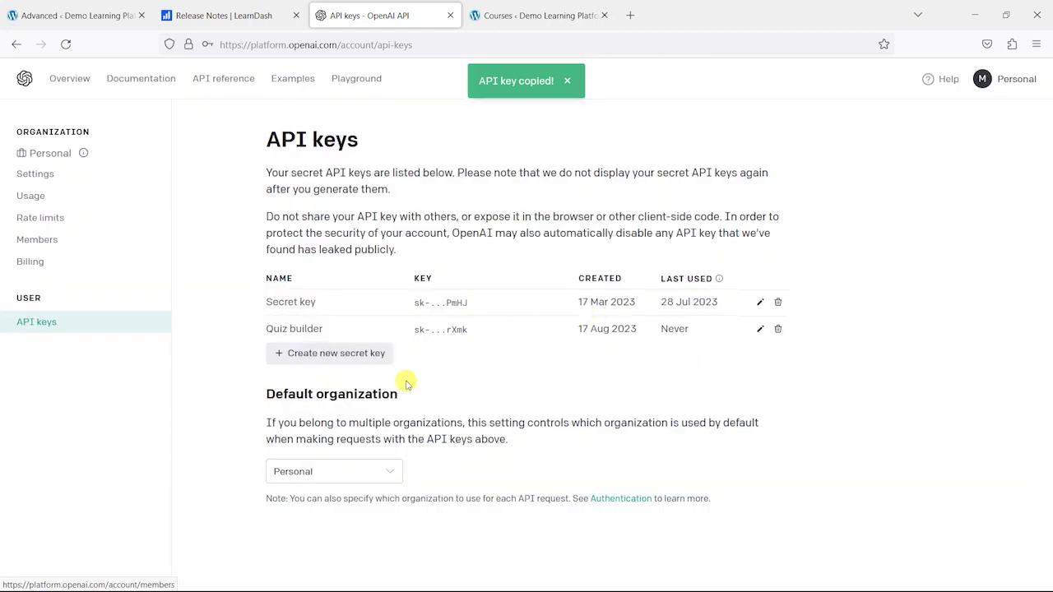
# - Paste the copied key into LearnDash's OpenAI API Key field and save the settings
pyautogui.click(74, 14)
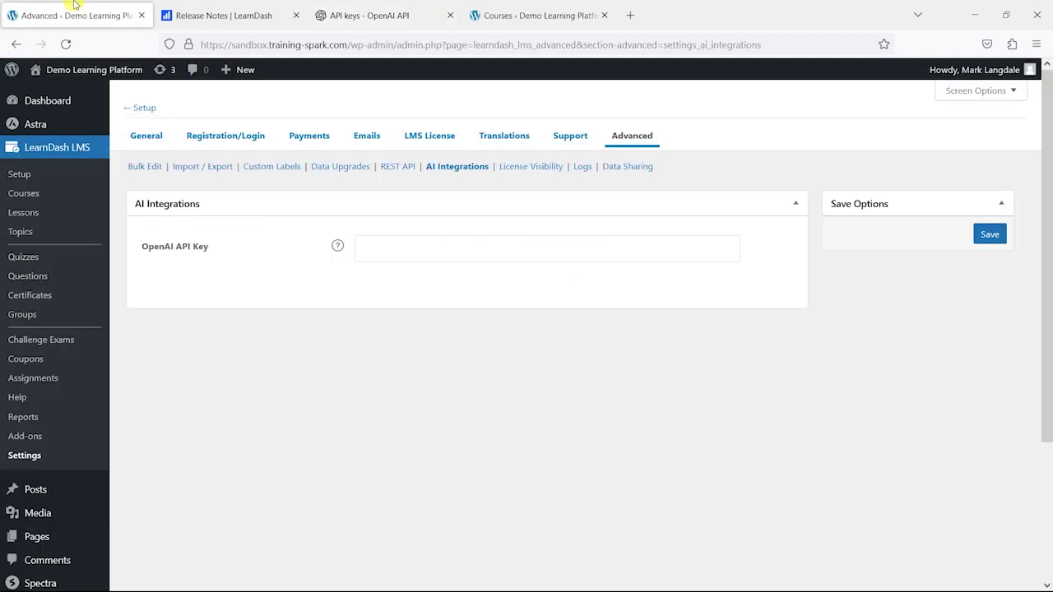
pyautogui.click(416, 247)
pyautogui.hotkey('ctrl', 'v')
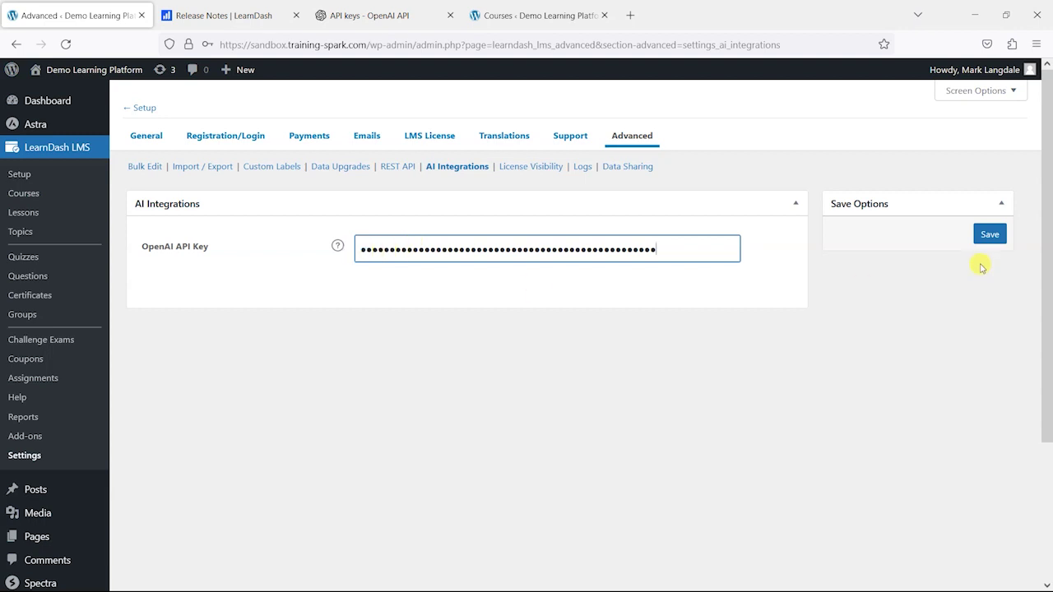
pyautogui.click(987, 237)
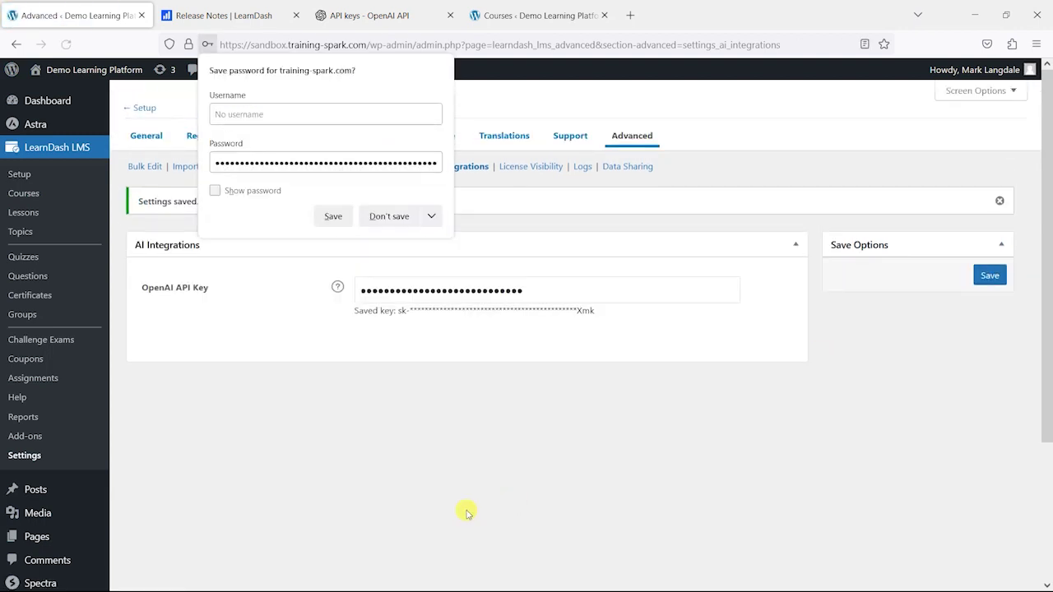
pyautogui.click(466, 511)
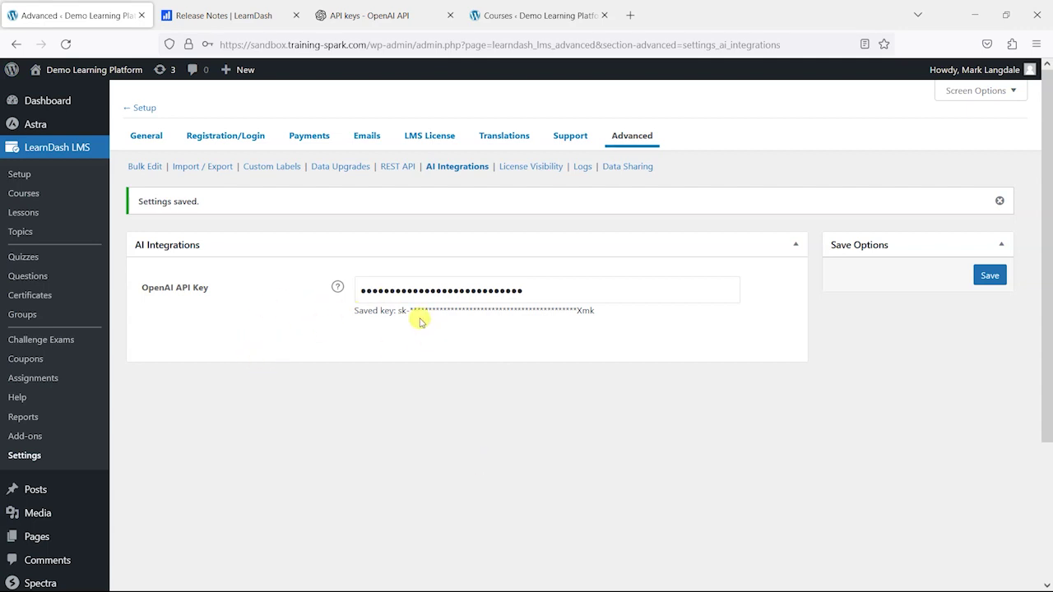
pyautogui.click(350, 12)
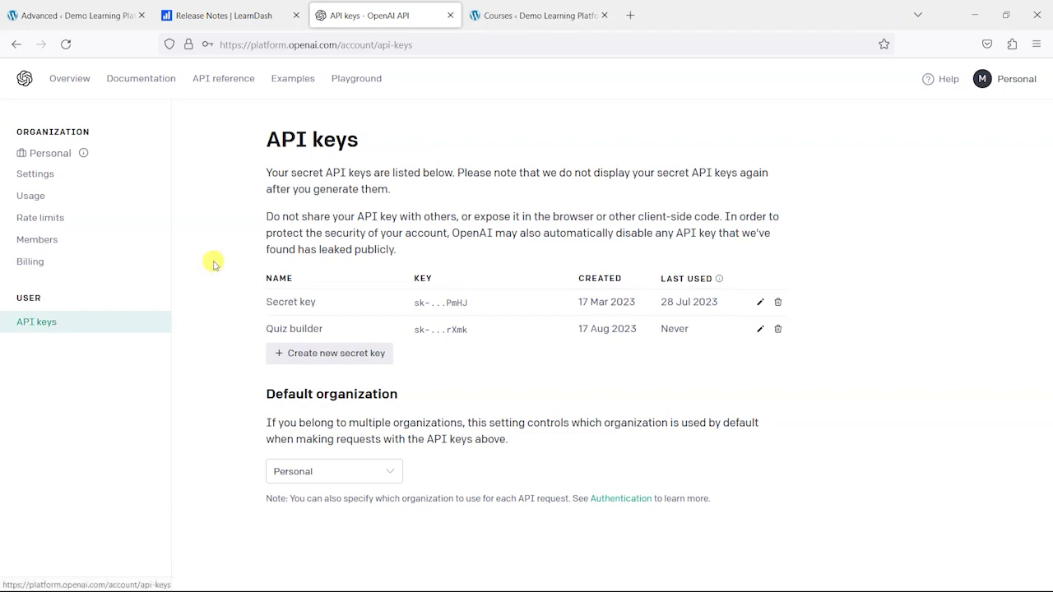
pyautogui.click(70, 15)
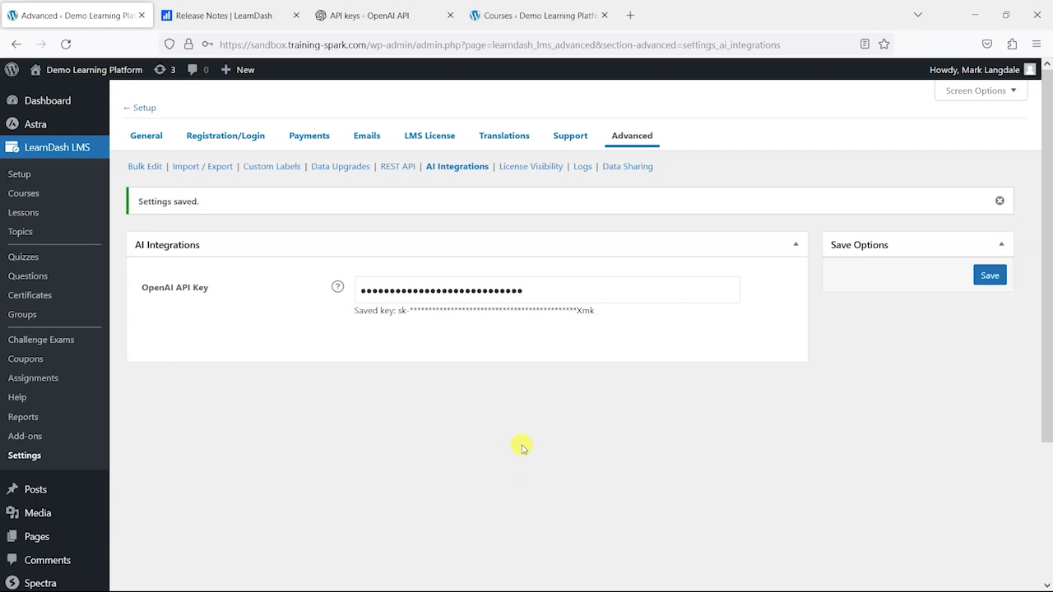
# - Open Create Quiz from AI from the LearnDash Quizzes list
pyautogui.click(21, 259)
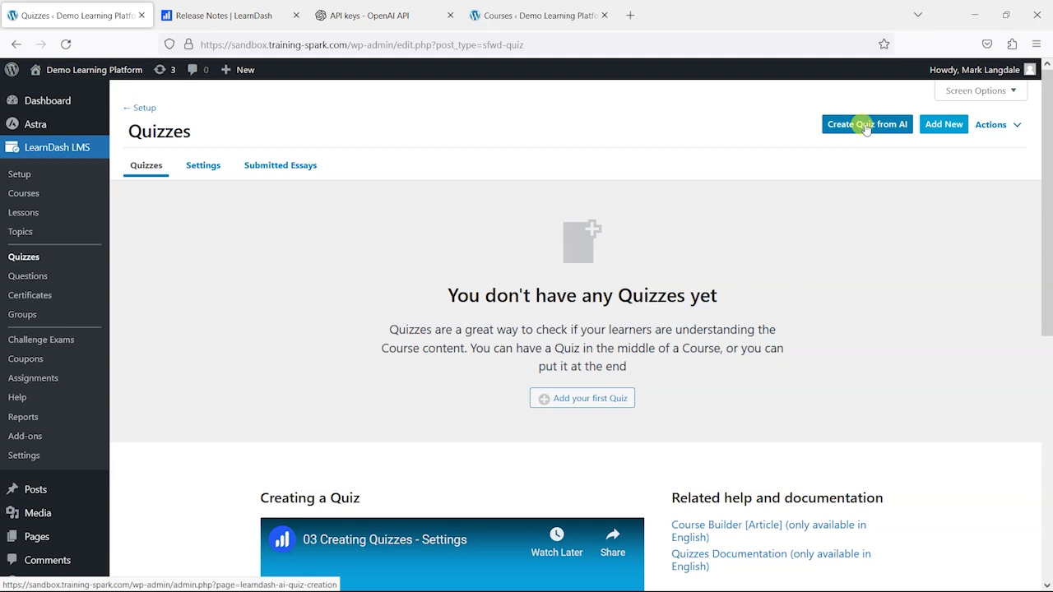
pyautogui.click(865, 129)
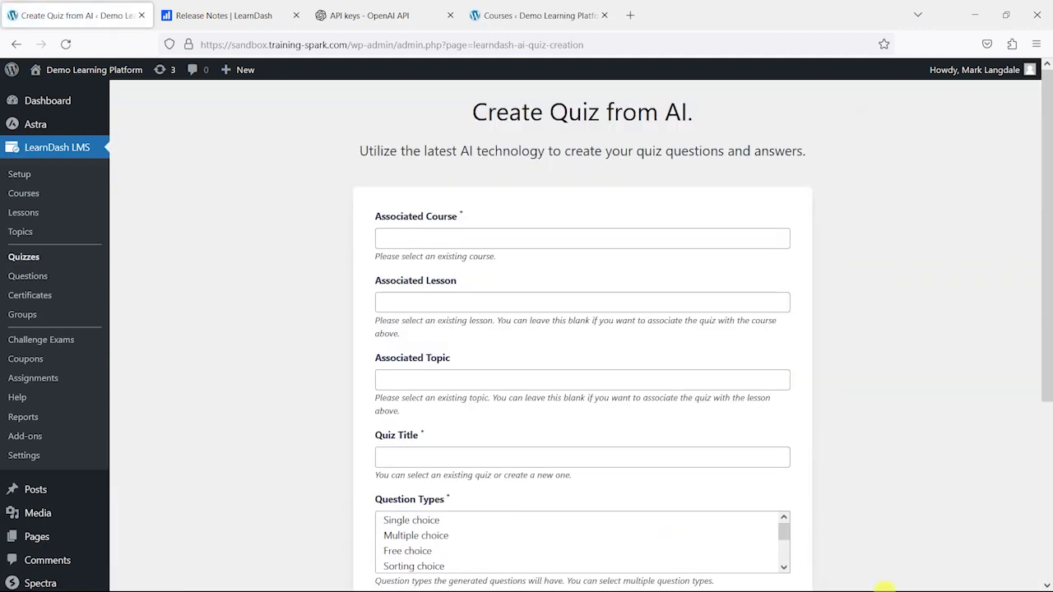
# - Associate the quiz with course Healthy Eating for Healthy Life and lesson Ketogenic Diet For Weight-loss
pyautogui.click(446, 241)
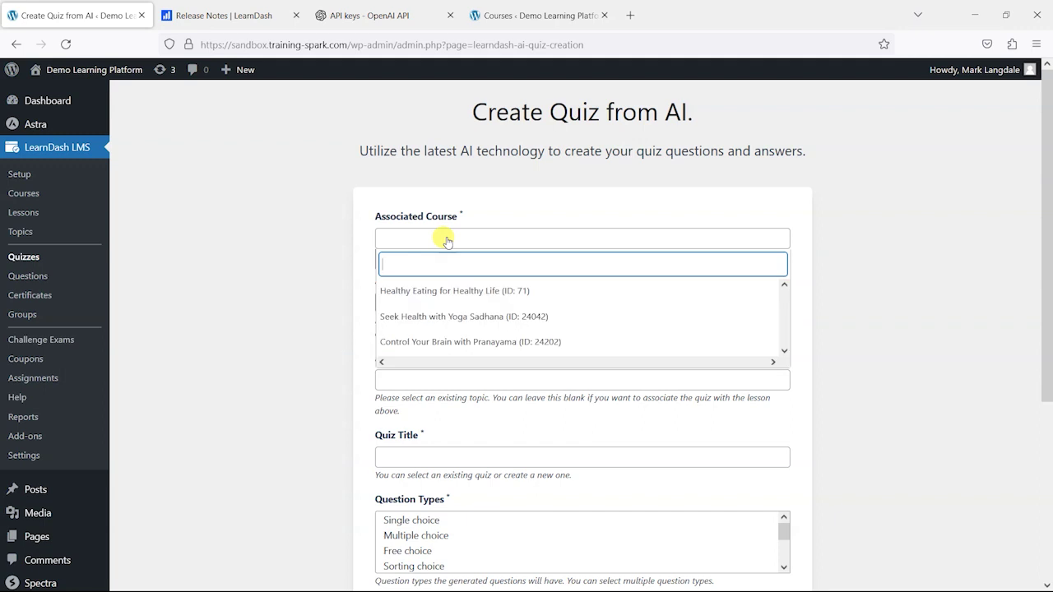
pyautogui.click(472, 293)
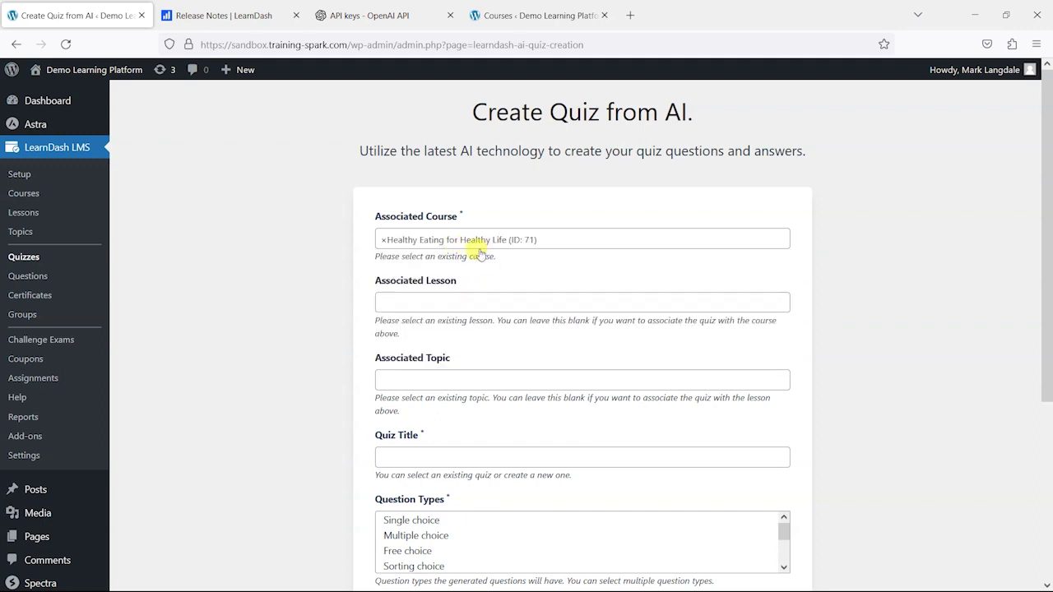
pyautogui.click(448, 303)
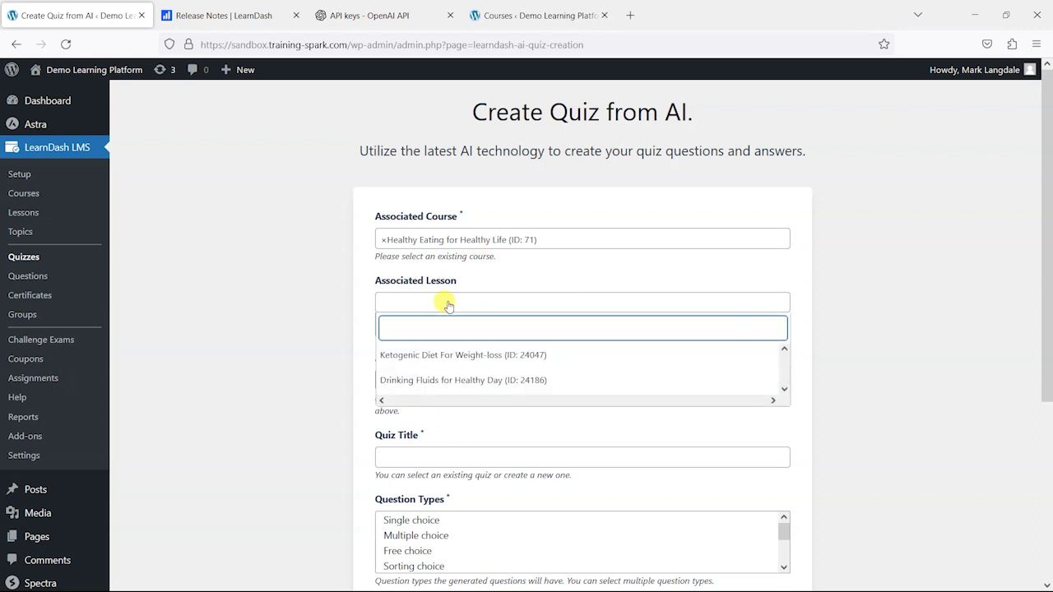
pyautogui.click(443, 355)
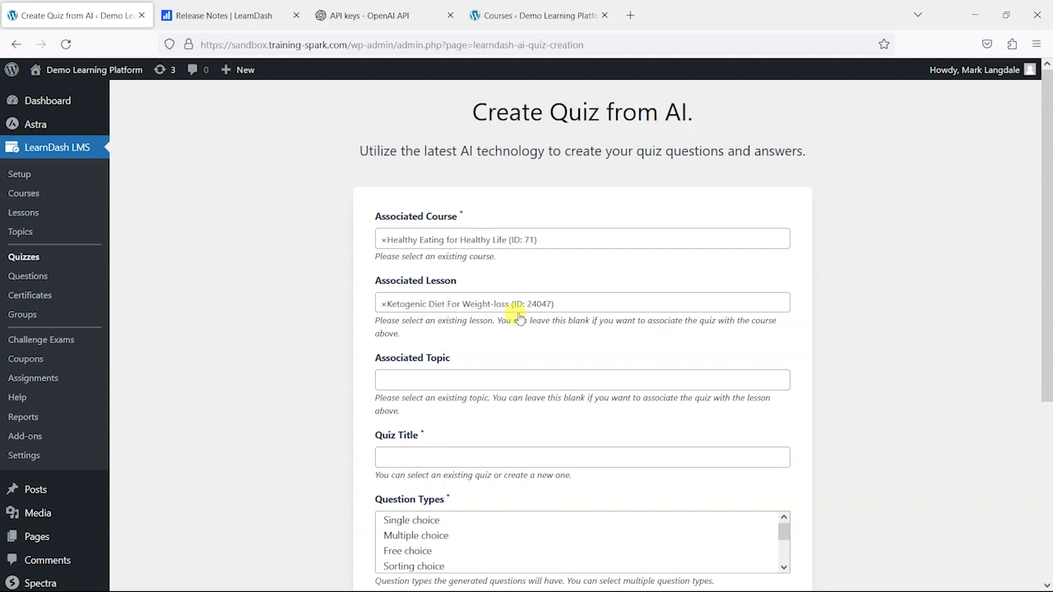
pyautogui.click(441, 380)
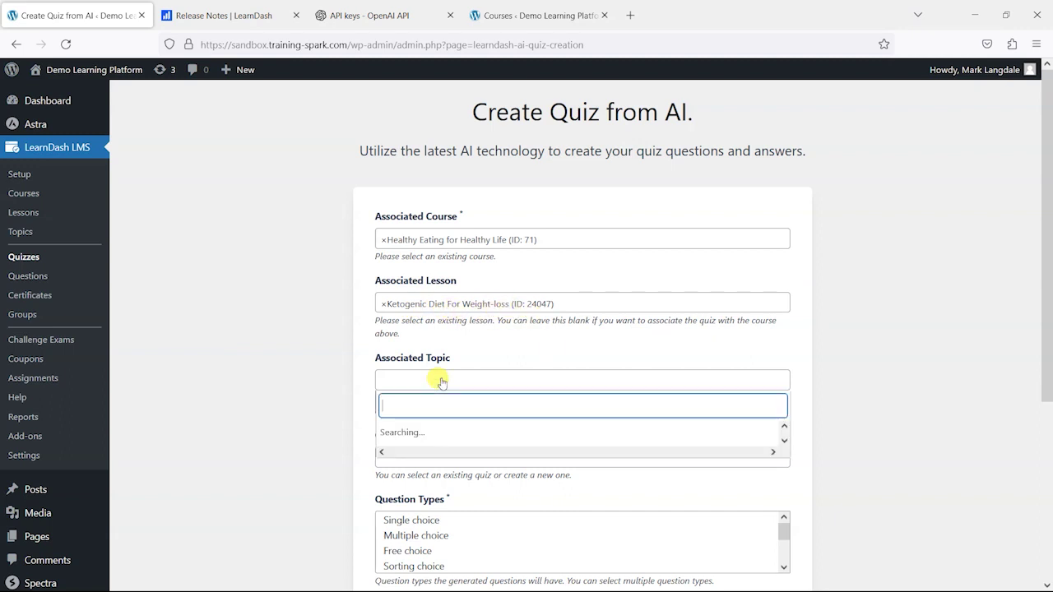
pyautogui.click(323, 362)
pyautogui.scroll(-1, 403, 390)
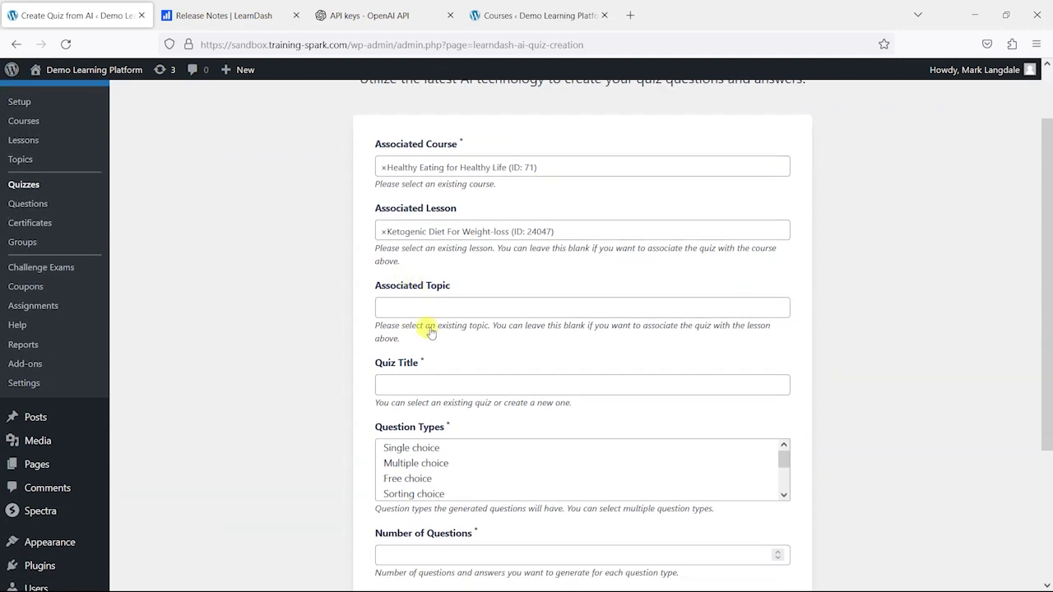
pyautogui.scroll(-2, 343, 331)
# - Create a new quiz titled 'Building healthy eating habits'
pyautogui.click(427, 240)
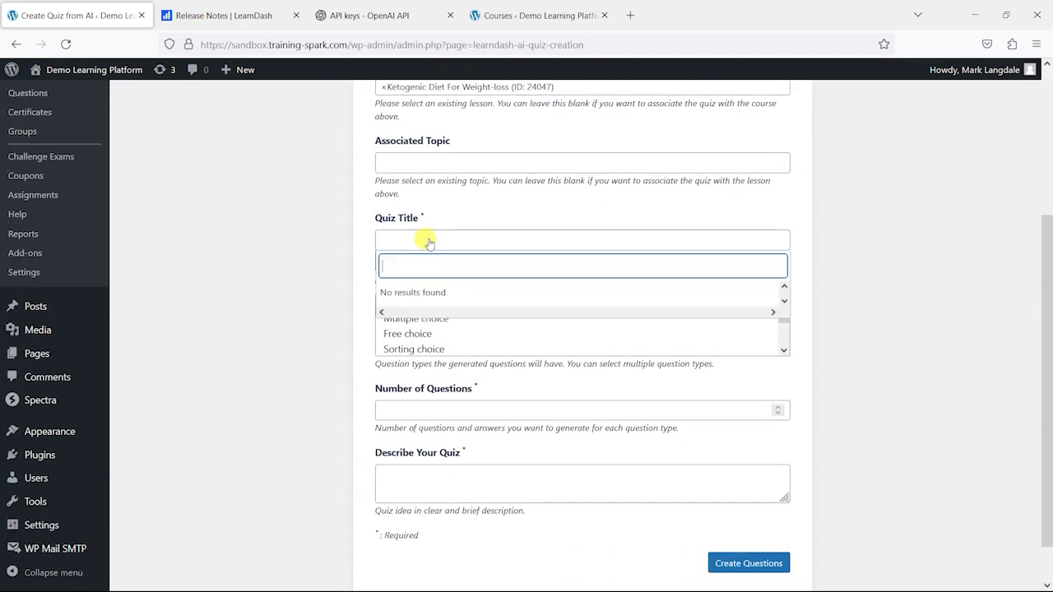
pyautogui.click(413, 241)
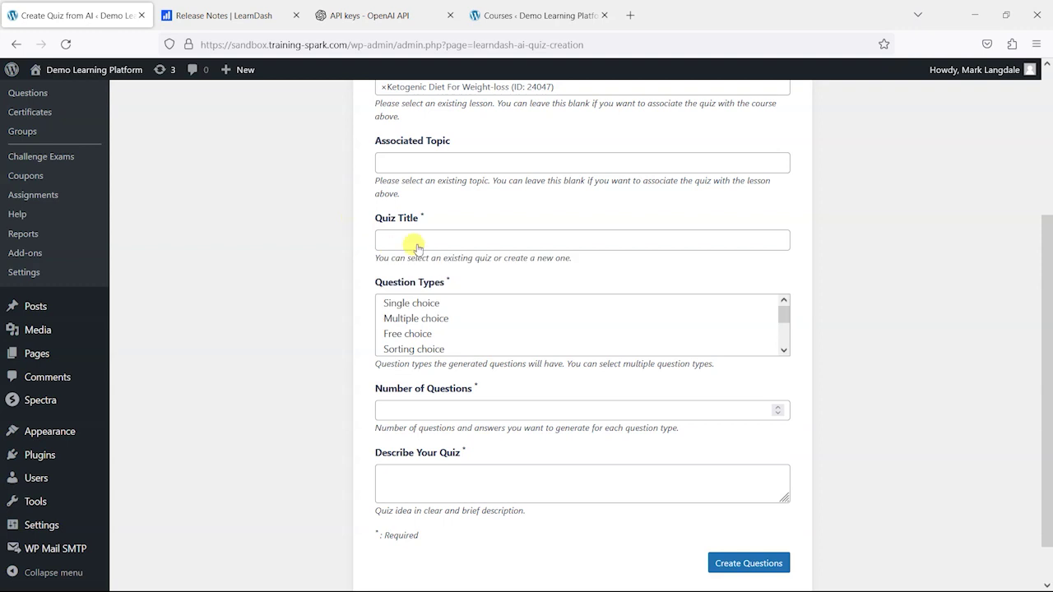
pyautogui.click(422, 239)
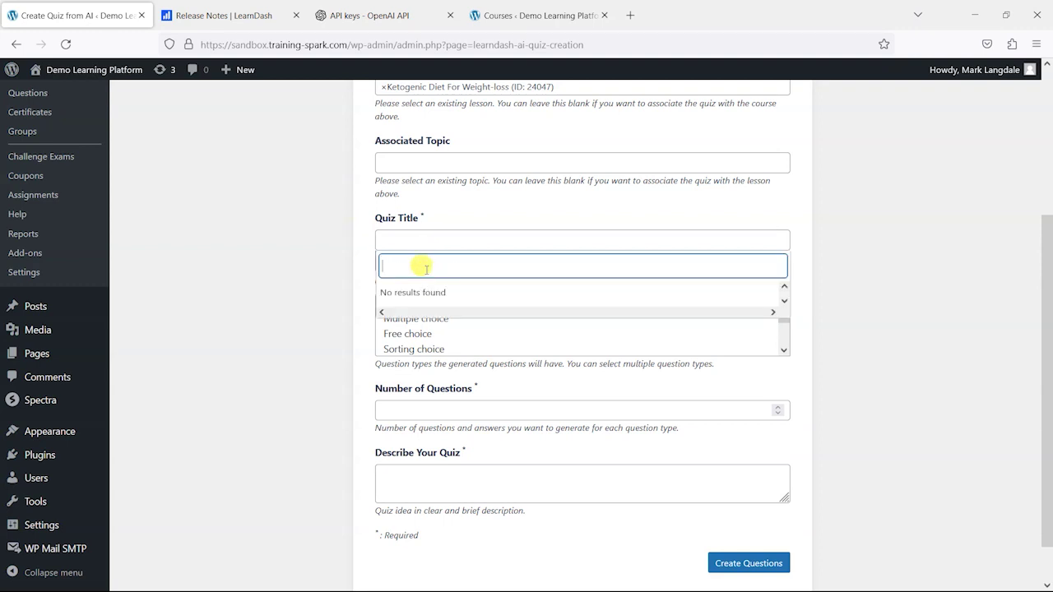
pyautogui.scroll(2, 275, 357)
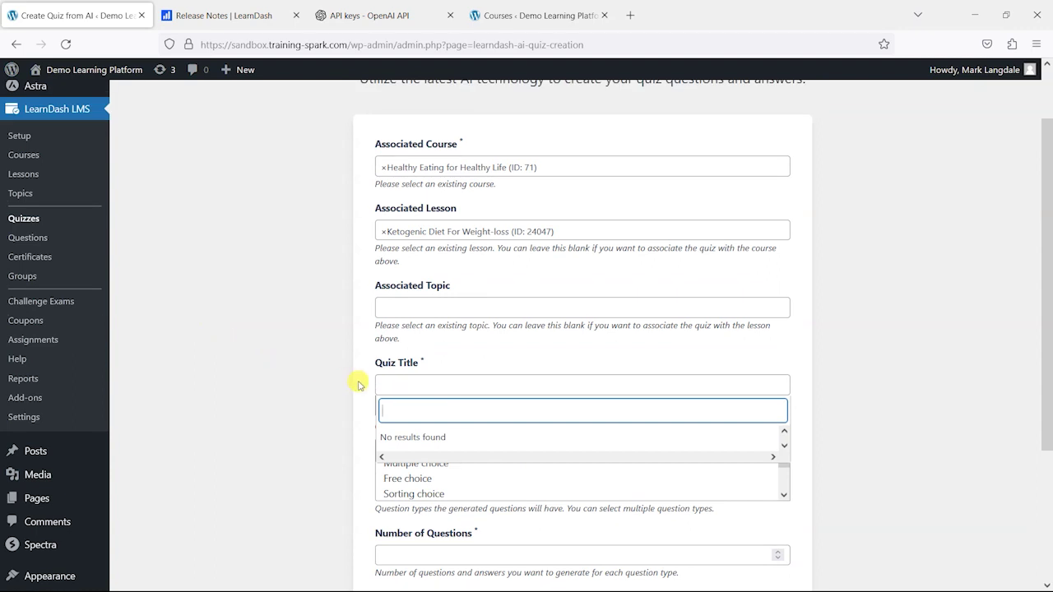
pyautogui.write('H')
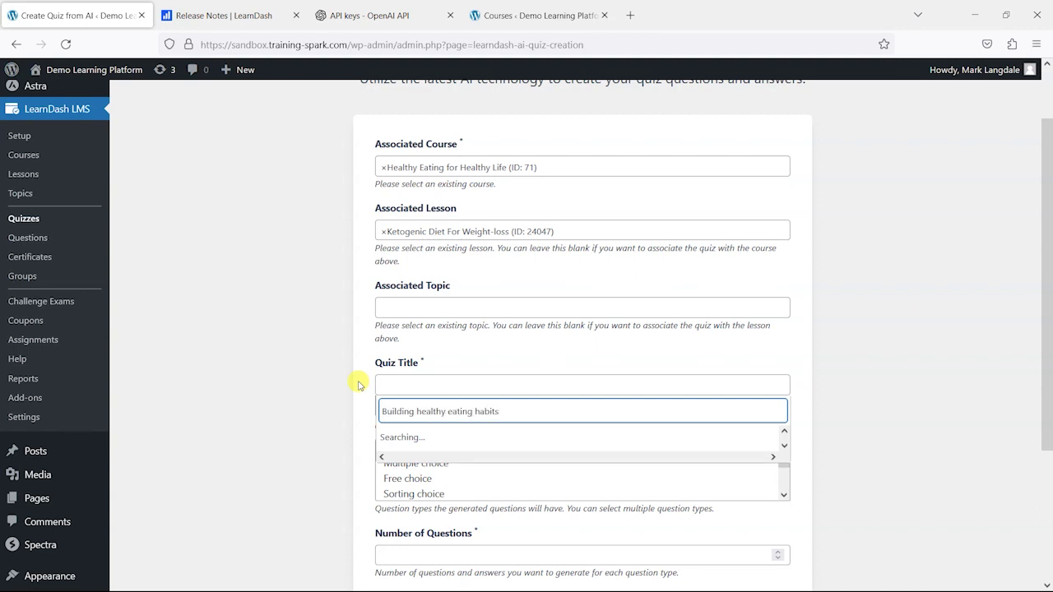
pyautogui.moveTo(535, 411); pyautogui.dragTo(365, 411)
pyautogui.hotkey('ctrl', 'c')
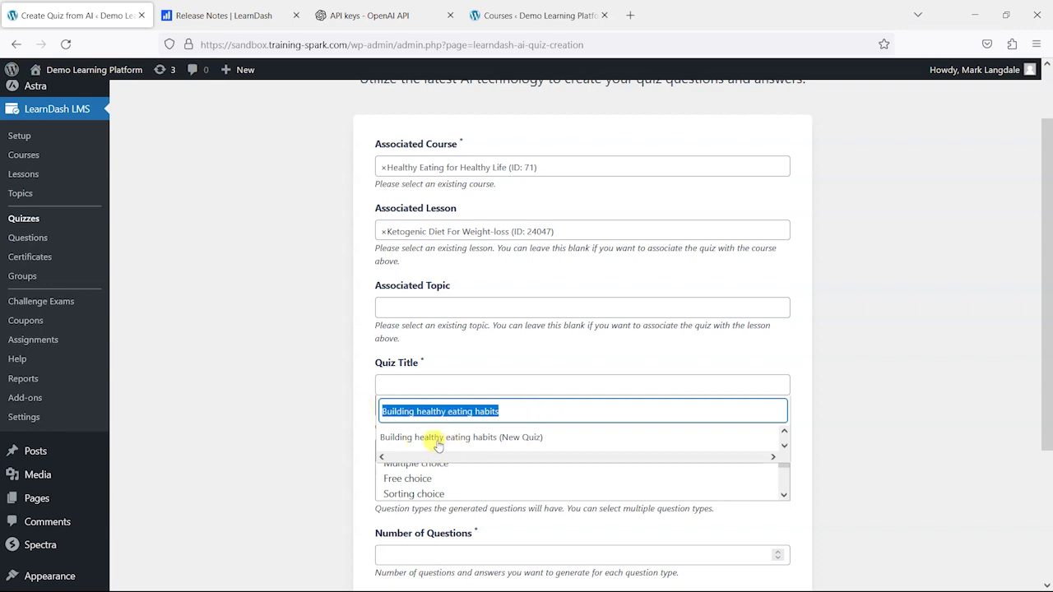
pyautogui.click(511, 439)
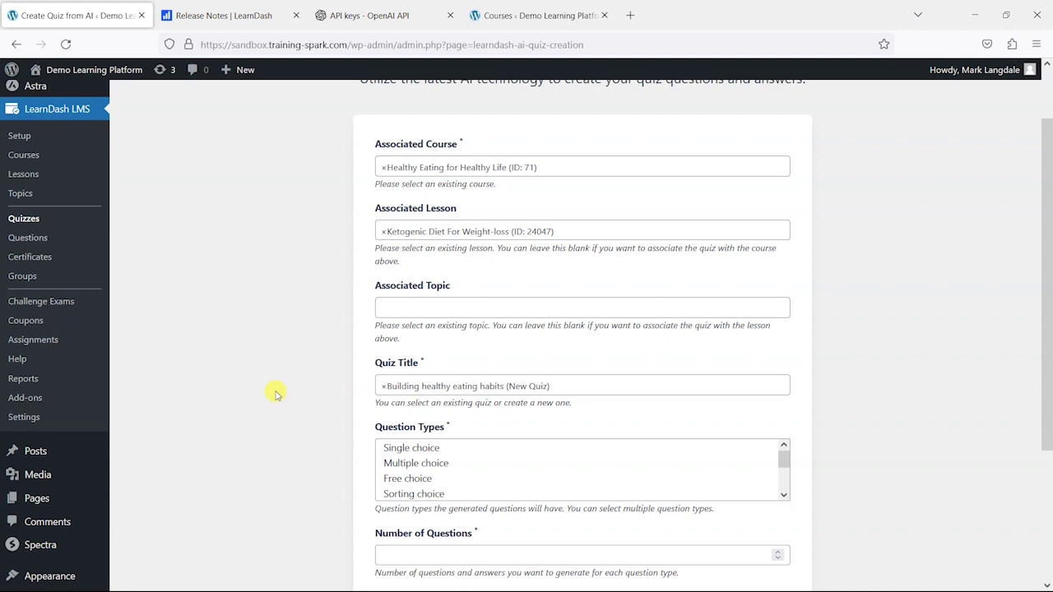
# - Select Single choice and Multiple choice question types and enter 5 as the number of questions
pyautogui.scroll(-3, 276, 394)
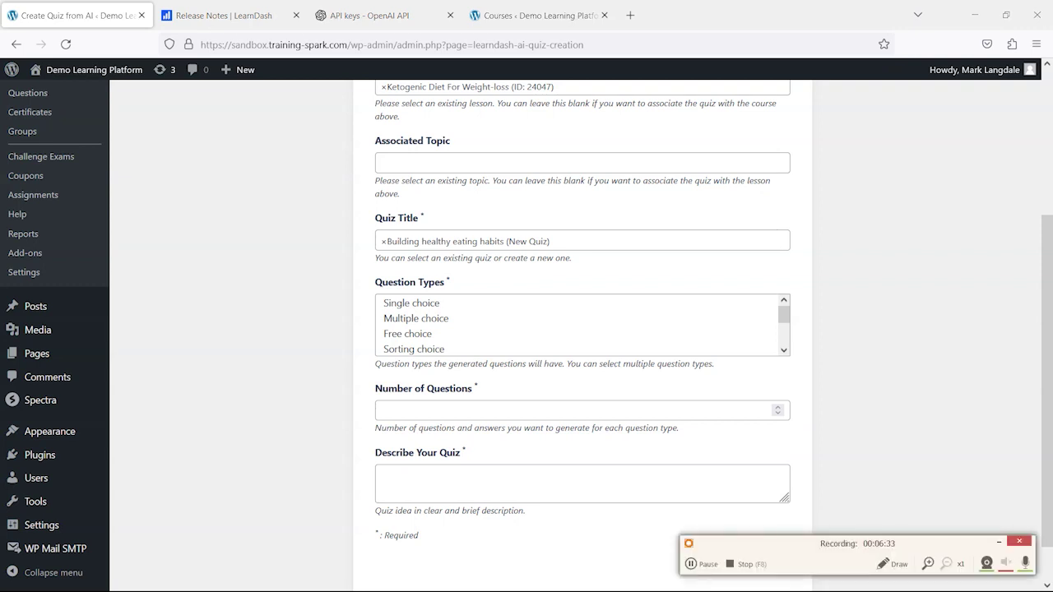
pyautogui.click(998, 542)
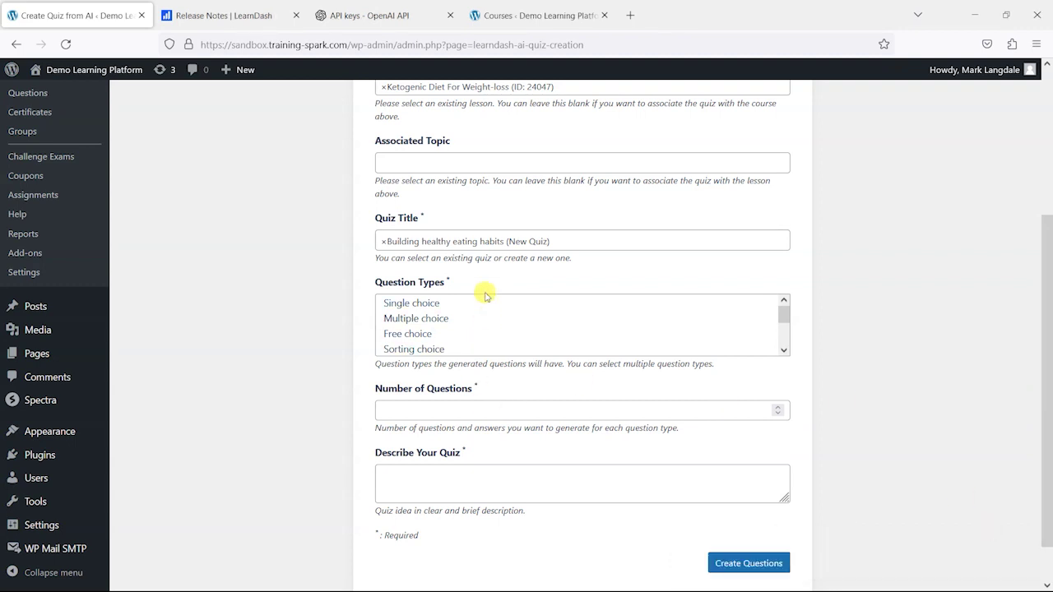
pyautogui.click(459, 303)
pyautogui.keyDown('ctrl'); pyautogui.click(447, 319); pyautogui.keyUp('ctrl')
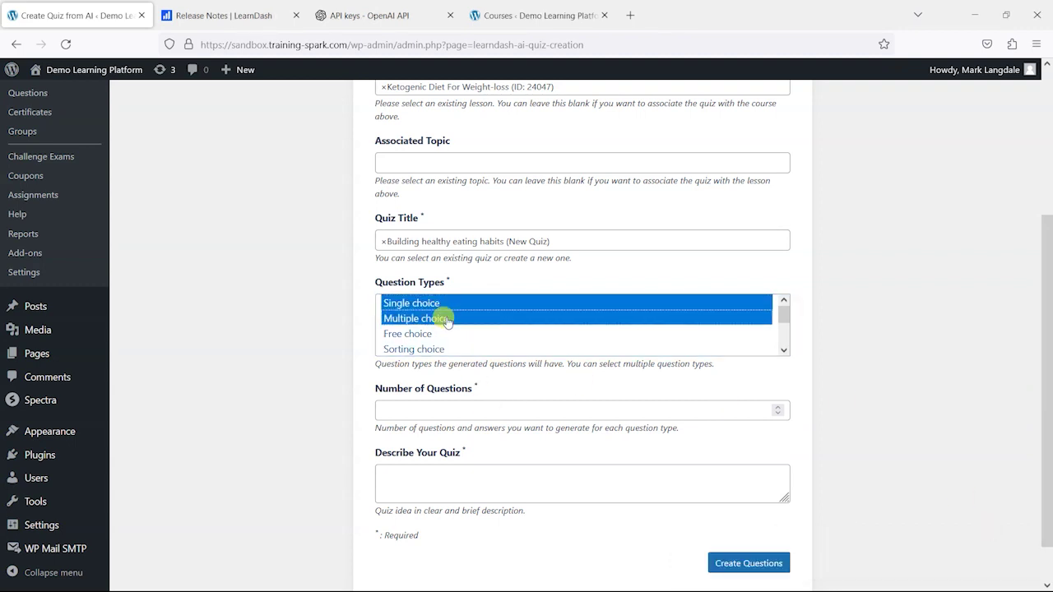
pyautogui.scroll(-2, 454, 329)
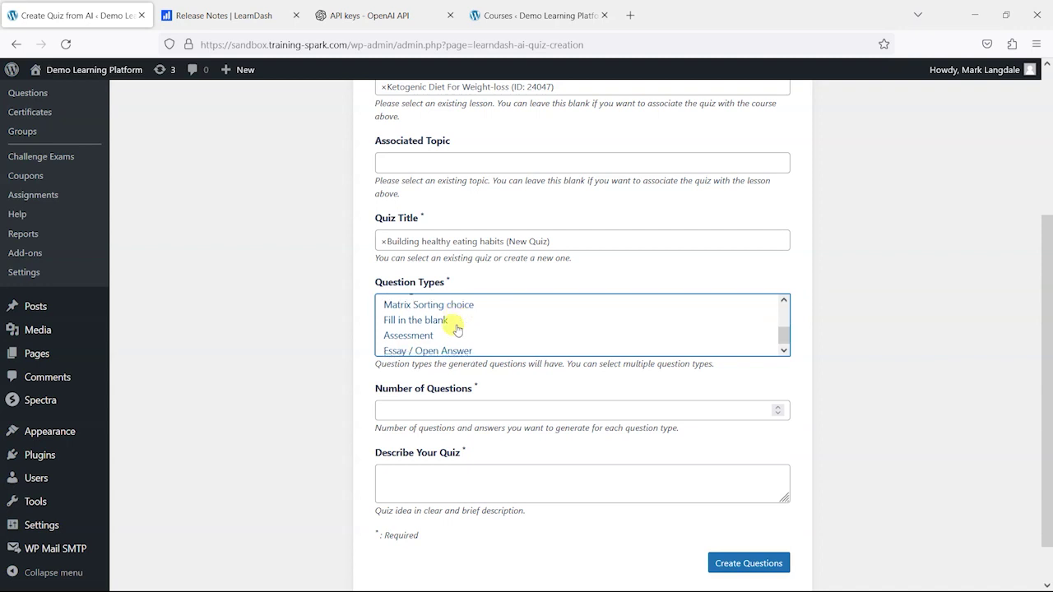
pyautogui.scroll(3, 434, 338)
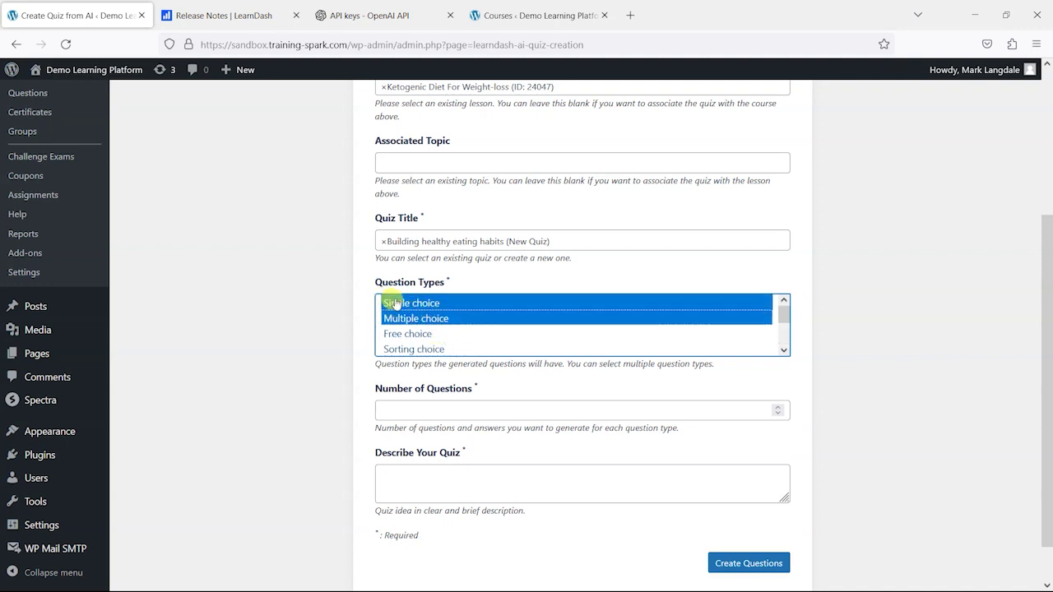
pyautogui.scroll(-1, 313, 338)
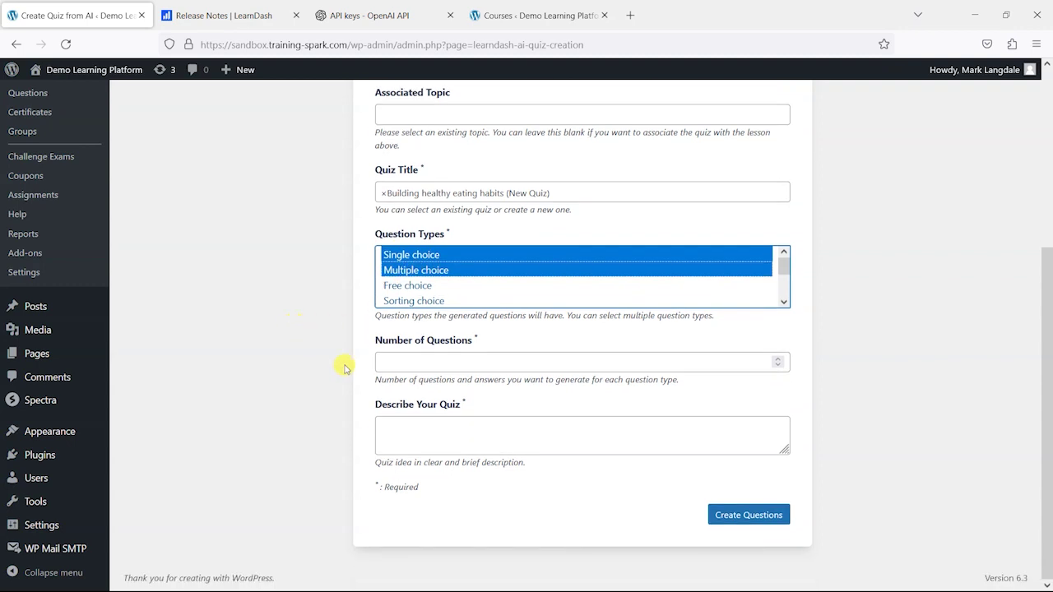
pyautogui.click(395, 361)
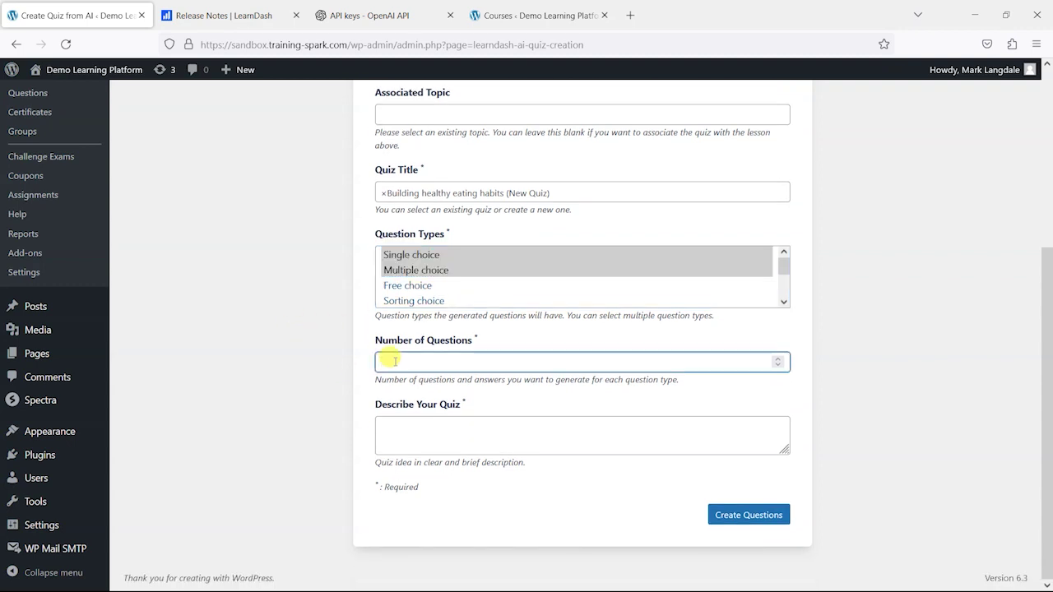
pyautogui.write('5')
pyautogui.click(290, 337)
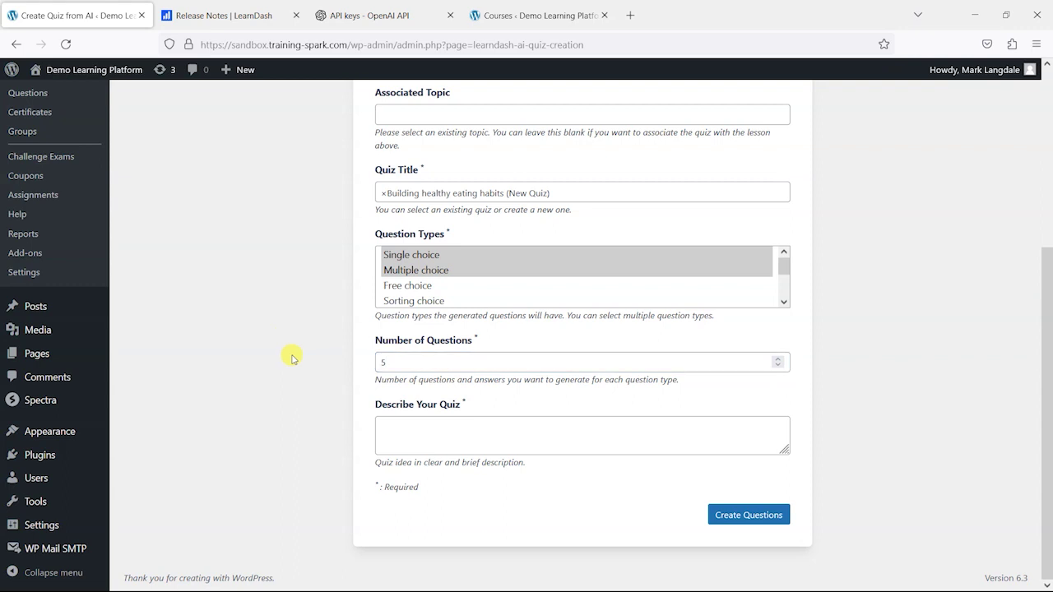
pyautogui.click(419, 427)
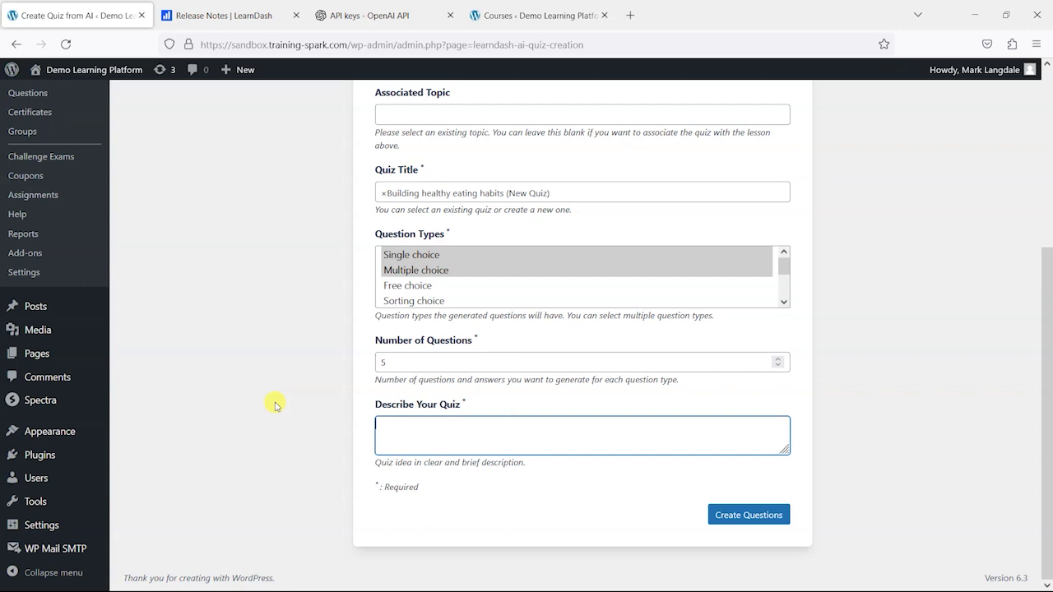
# - Write 'I want a quiz with questions that tes the users understanding of' and paste in the quiz title
pyautogui.write('I want a quiz with questions that tes the users ')
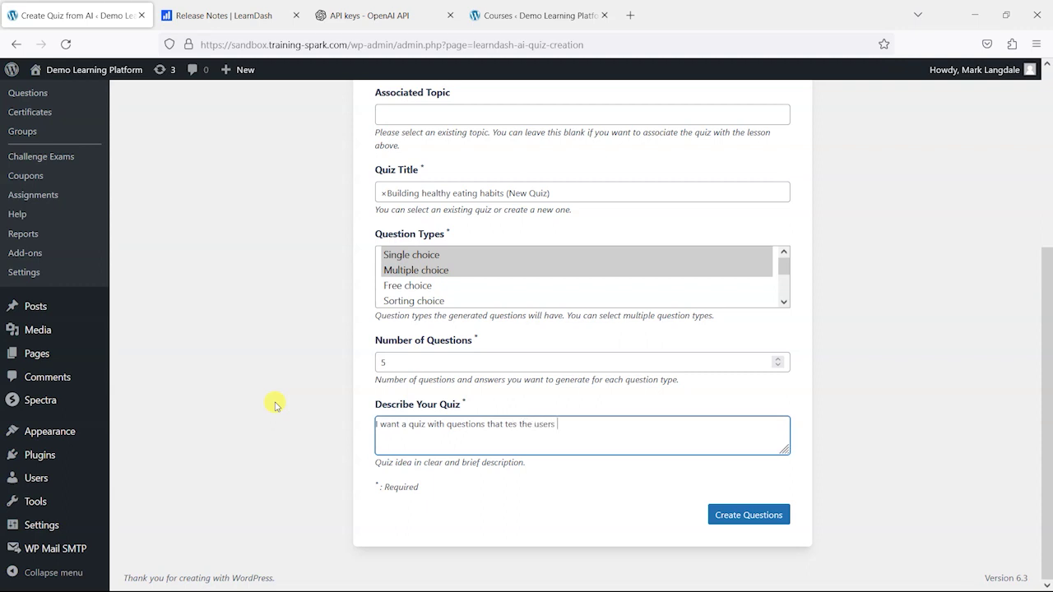
pyautogui.write('understanding of')
pyautogui.hotkey('ctrl', 'v')
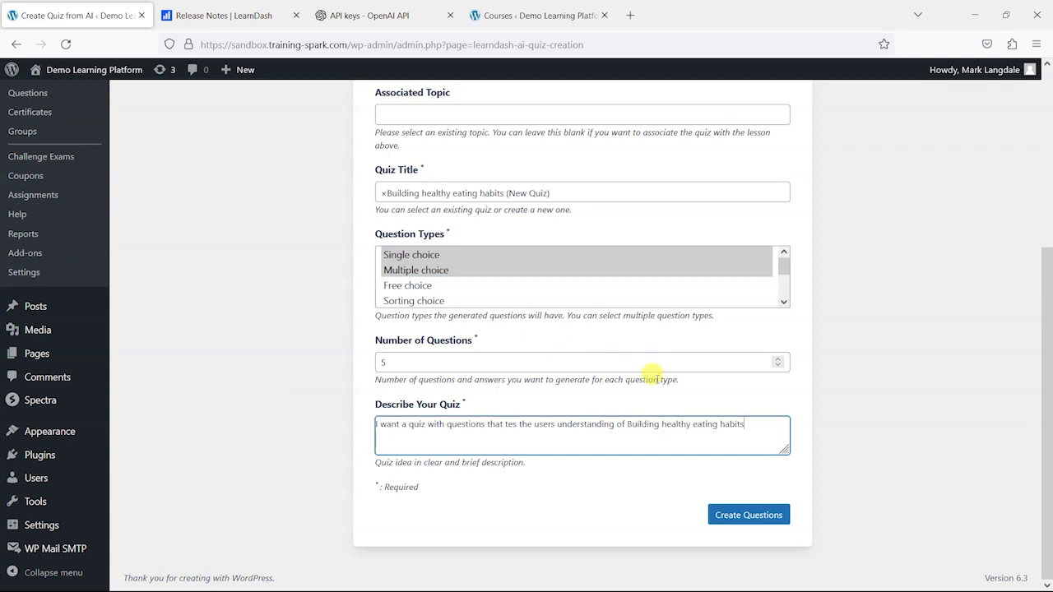
pyautogui.scroll(3, 606, 352)
pyautogui.scroll(-3, 754, 359)
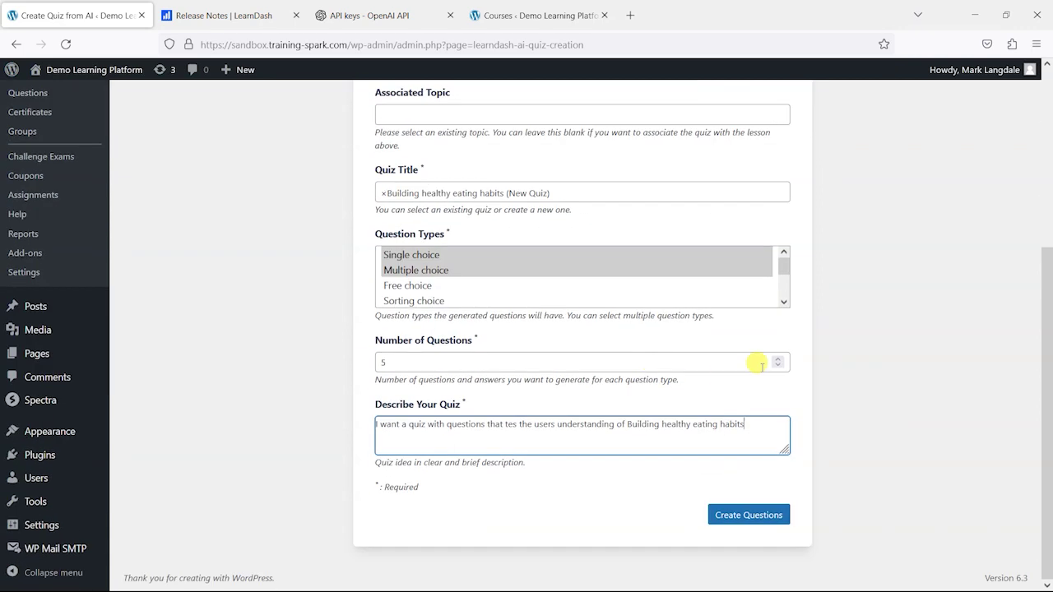
pyautogui.write('.')
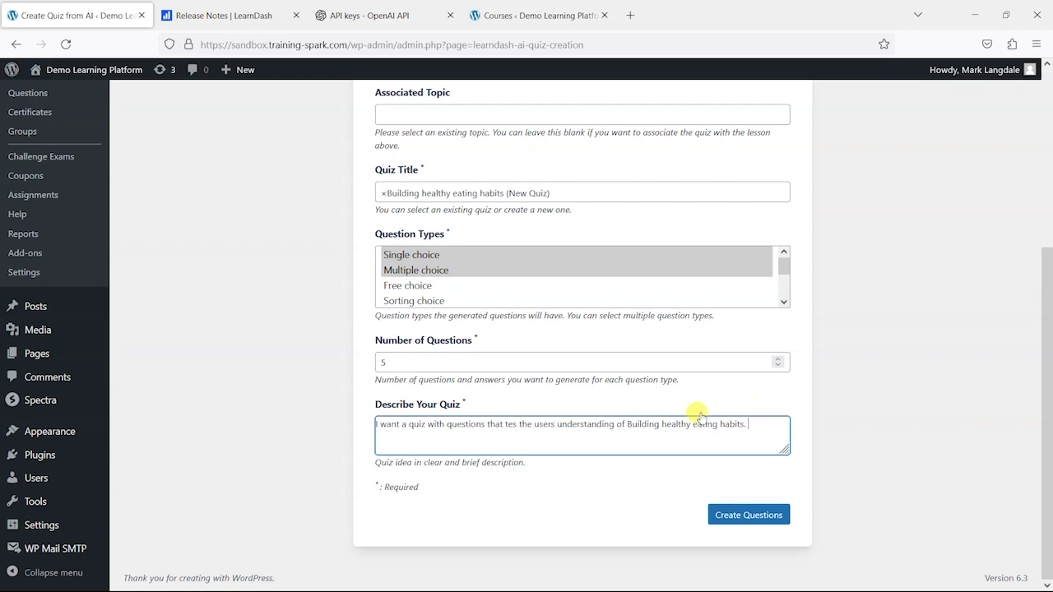
# - Correct 'tes' to 'test' and add that the quiz targets those with intermediate dieting understanding
pyautogui.click(518, 424)
pyautogui.write('t')
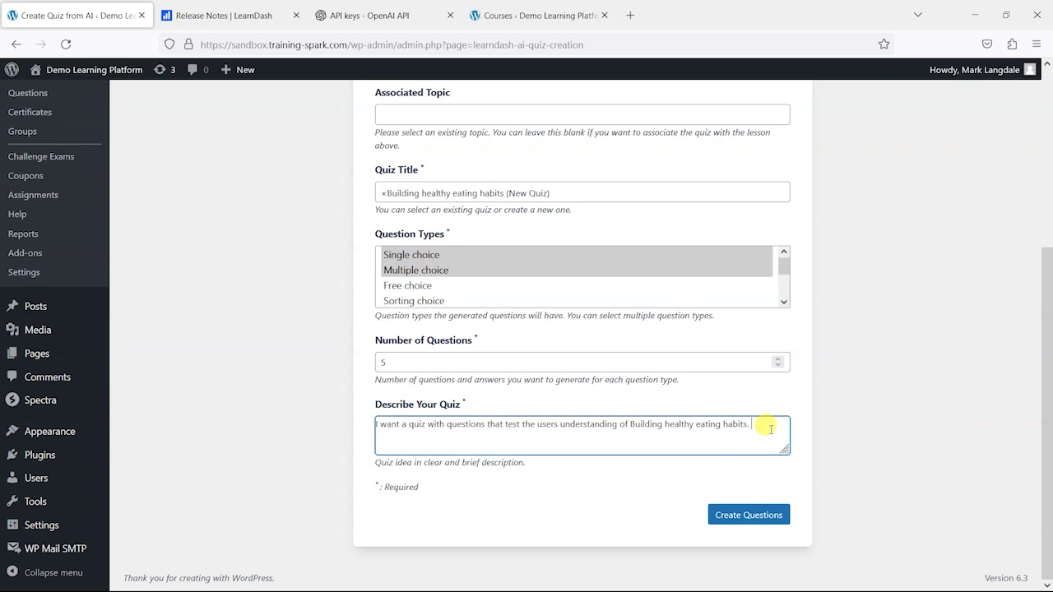
pyautogui.write('This should be aimed at those with an inter')
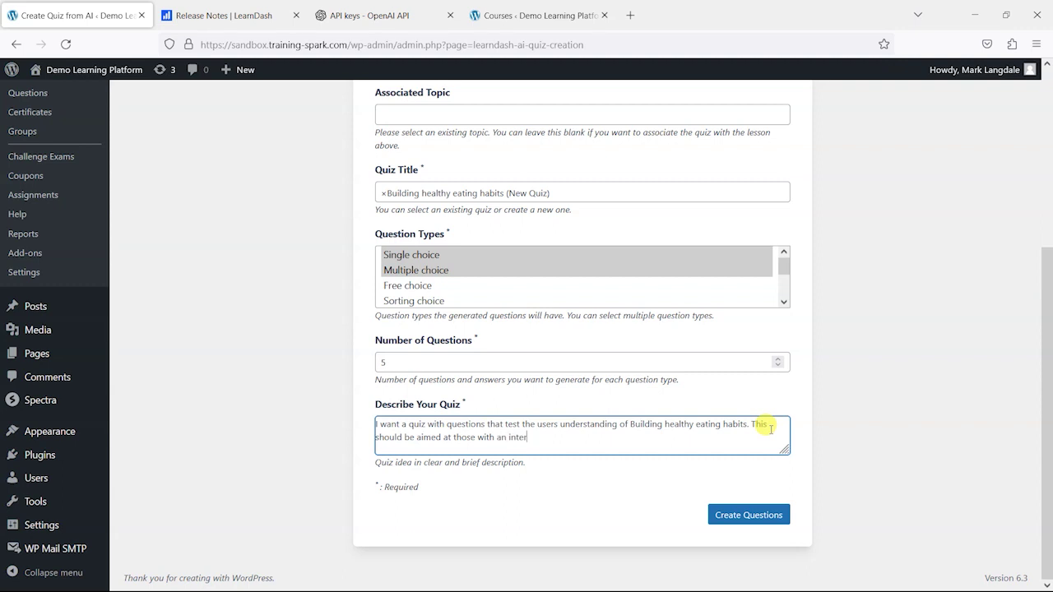
pyautogui.write('nediate understanding of dieting.')
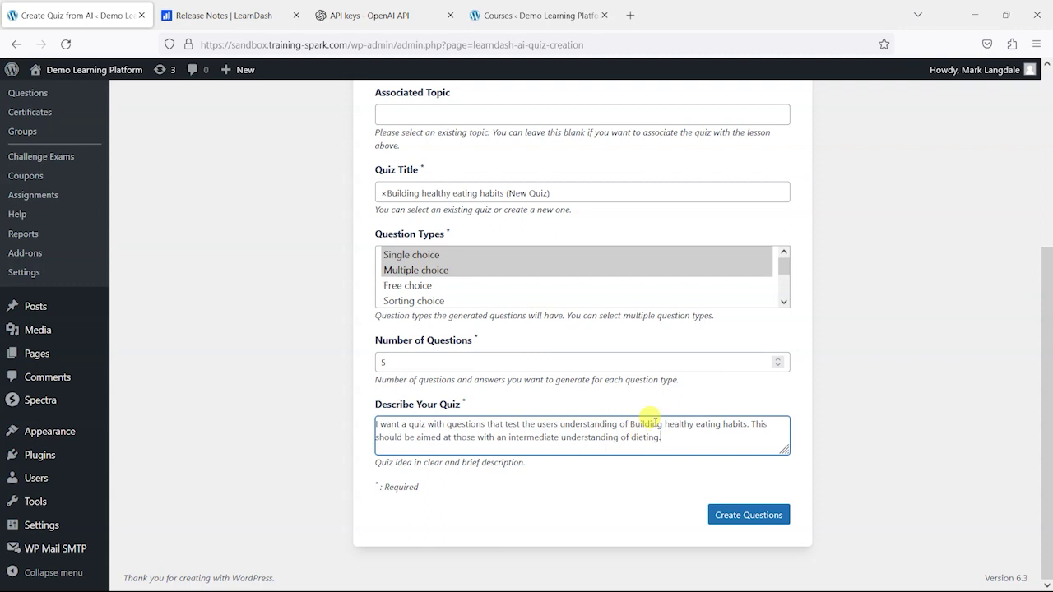
# - Create the AI questions and come back to the Create Quiz from AI page once processed
pyautogui.click(747, 517)
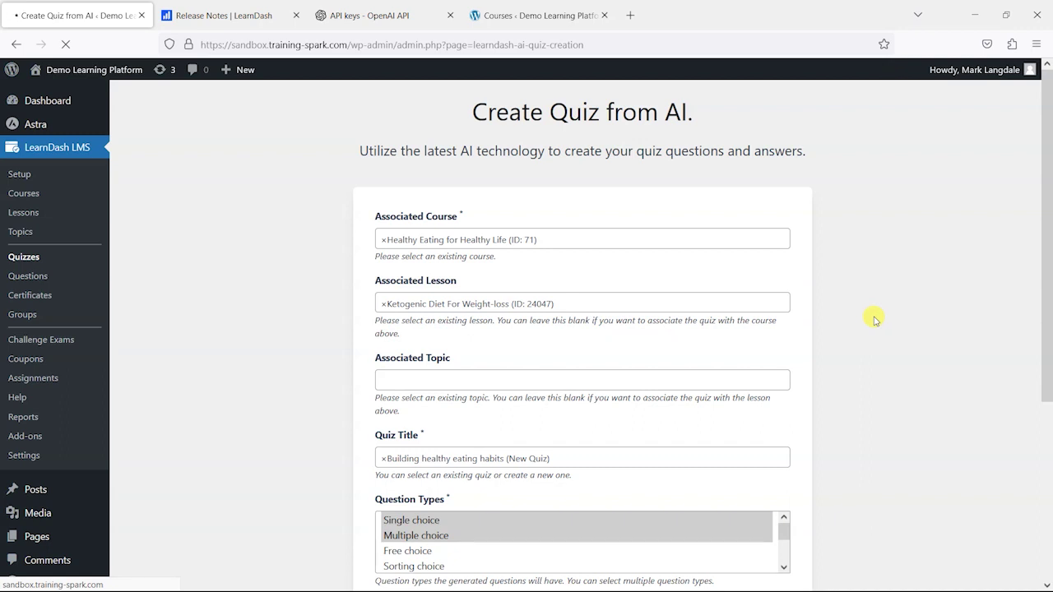
pyautogui.click(400, 14)
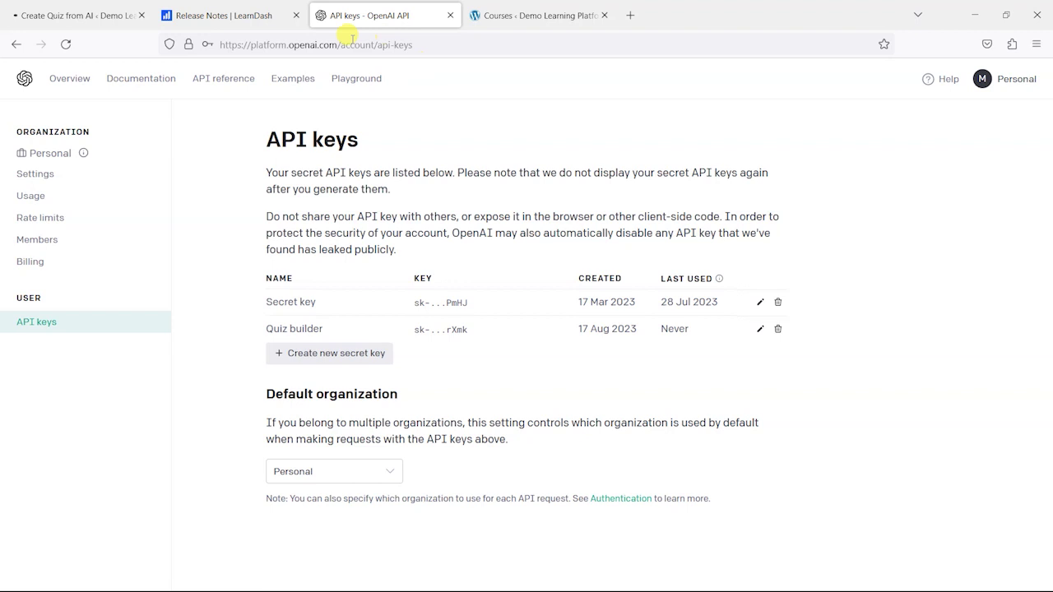
pyautogui.click(108, 5)
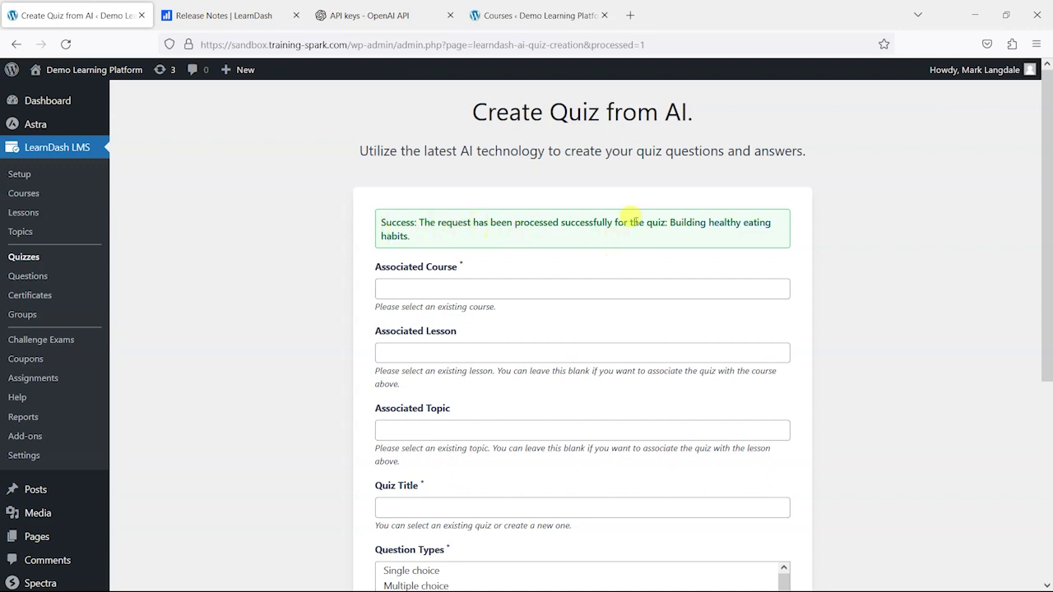
# - Open the Building healthy eating habits quiz from the success message and view it live in a new tab
pyautogui.click(732, 230)
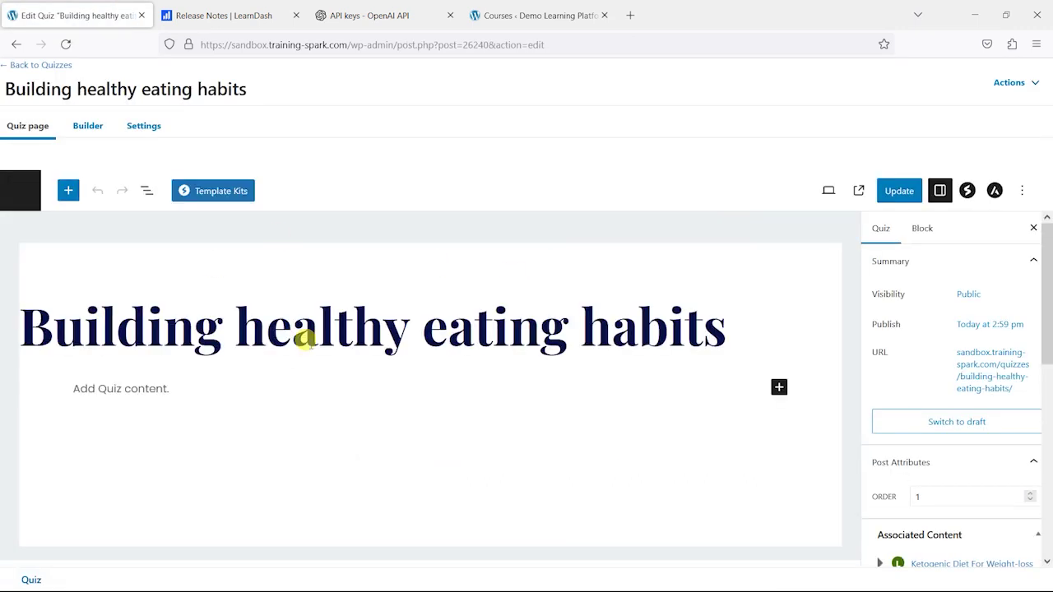
pyautogui.click(991, 364)
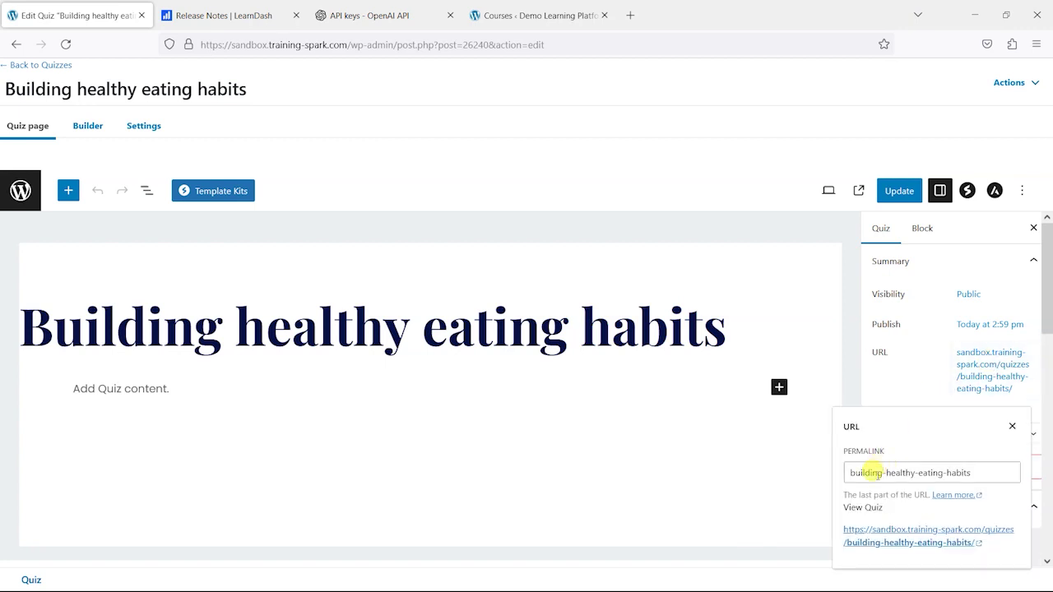
pyautogui.click(879, 531)
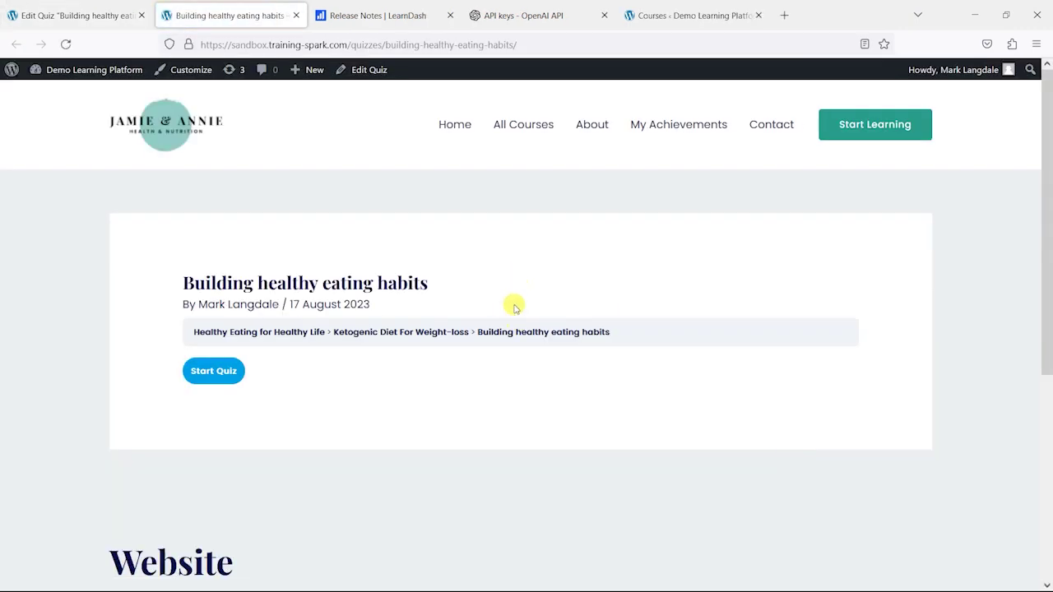
pyautogui.scroll(-2, 383, 233)
pyautogui.scroll(1, 327, 204)
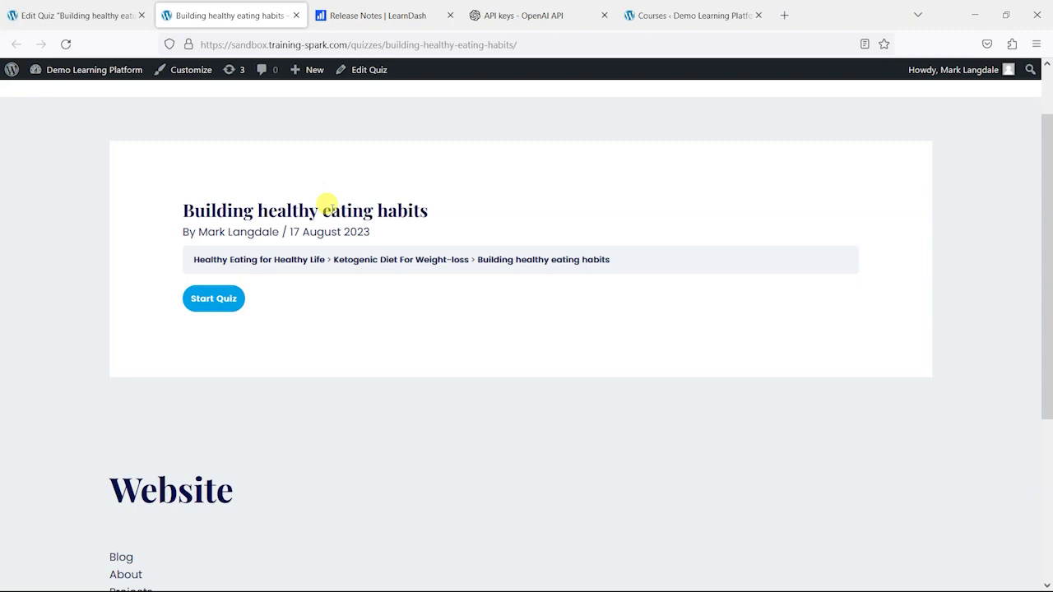
# - Start the quiz and answer Chicken breast, 5 servings, Saturated fat, and All of the above
pyautogui.click(221, 299)
pyautogui.scroll(-1, 159, 271)
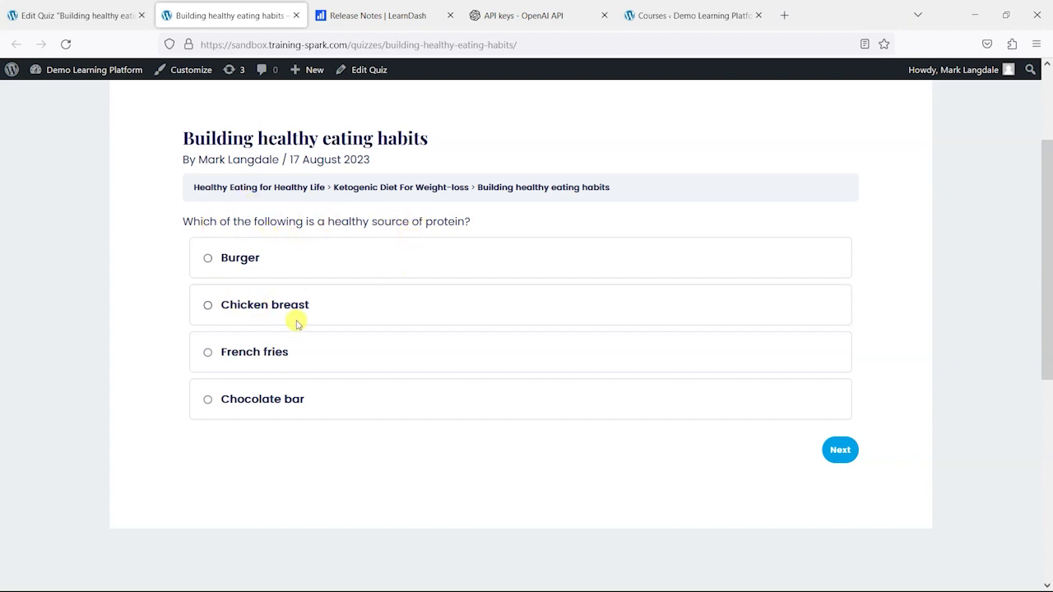
pyautogui.click(247, 302)
pyautogui.click(838, 449)
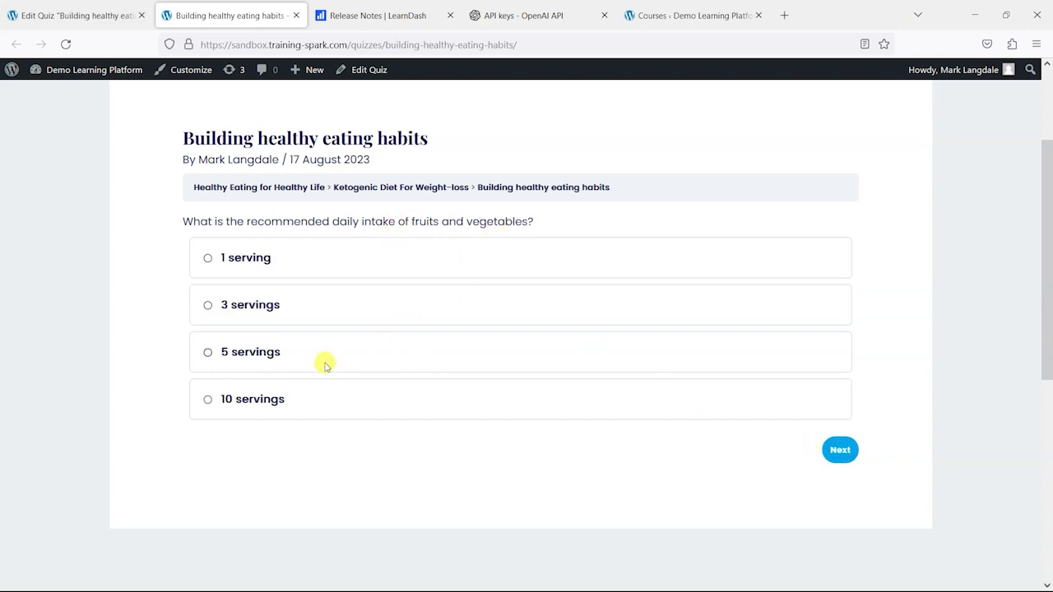
pyautogui.click(274, 355)
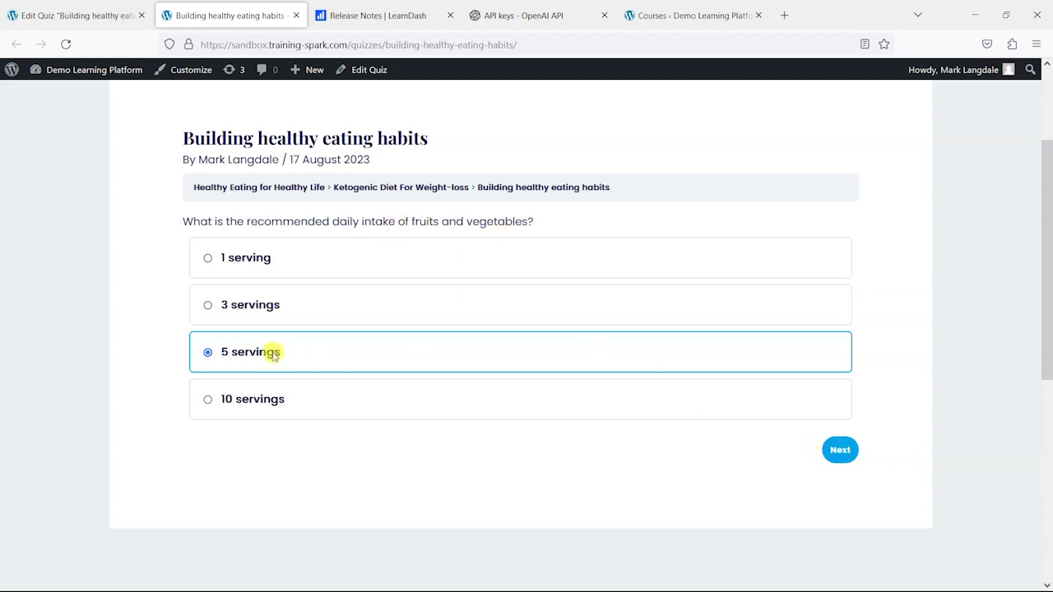
pyautogui.click(839, 449)
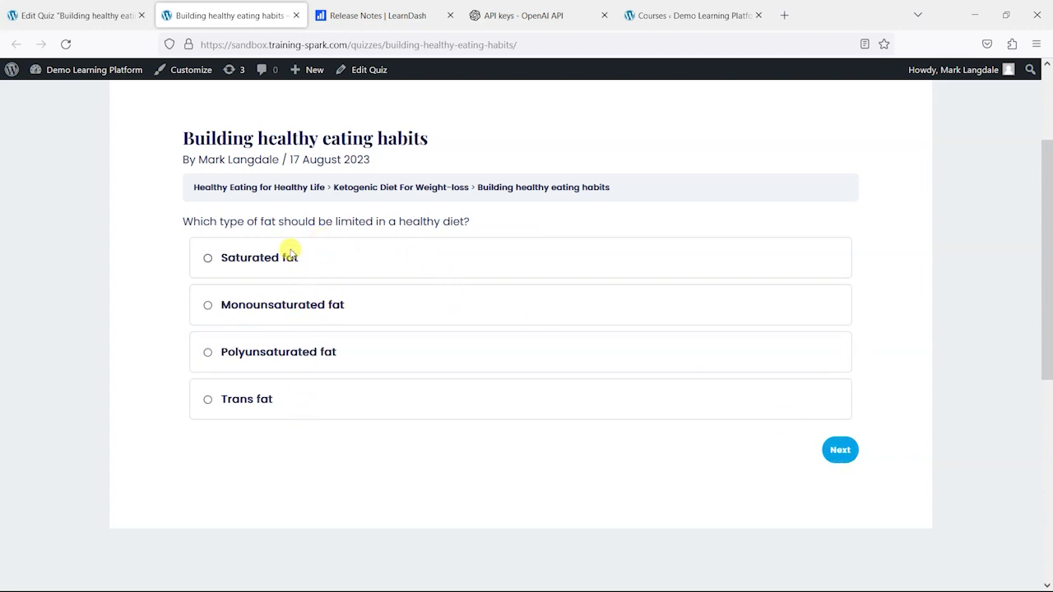
pyautogui.click(285, 256)
pyautogui.click(839, 451)
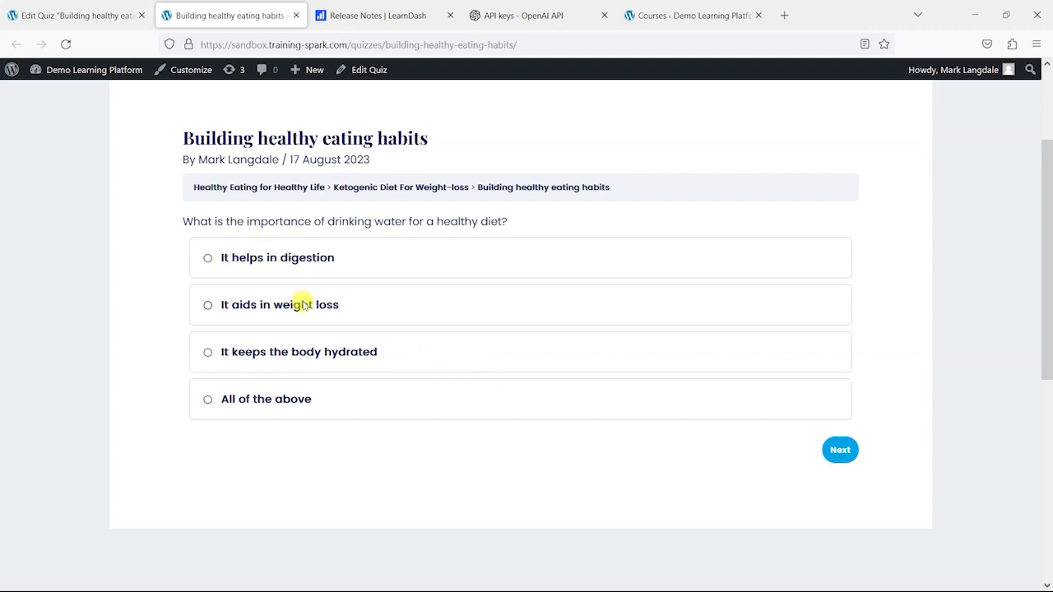
pyautogui.click(284, 396)
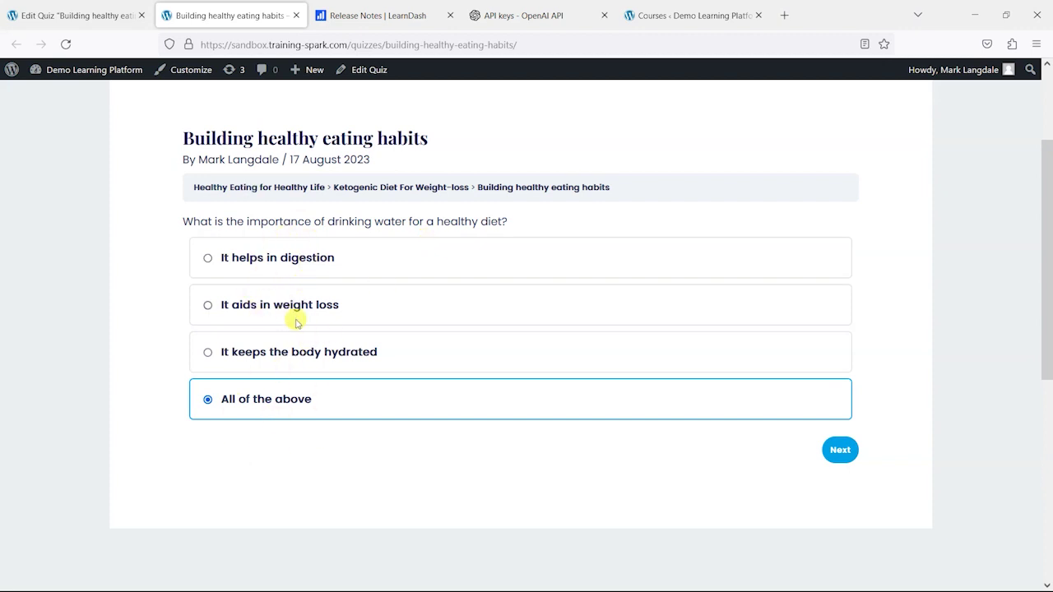
pyautogui.click(839, 452)
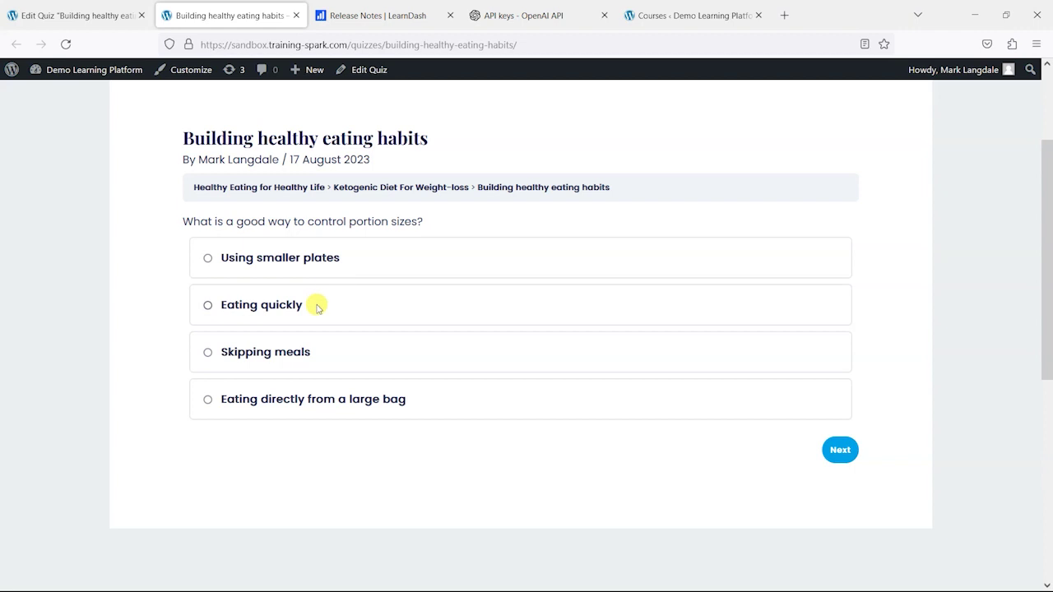
# - Answer the portion-size question with 'Using smaller plates' and advance to the protein question
pyautogui.click(313, 255)
pyautogui.moveTo(514, 416); pyautogui.dragTo(206, 400)
pyautogui.click(394, 477)
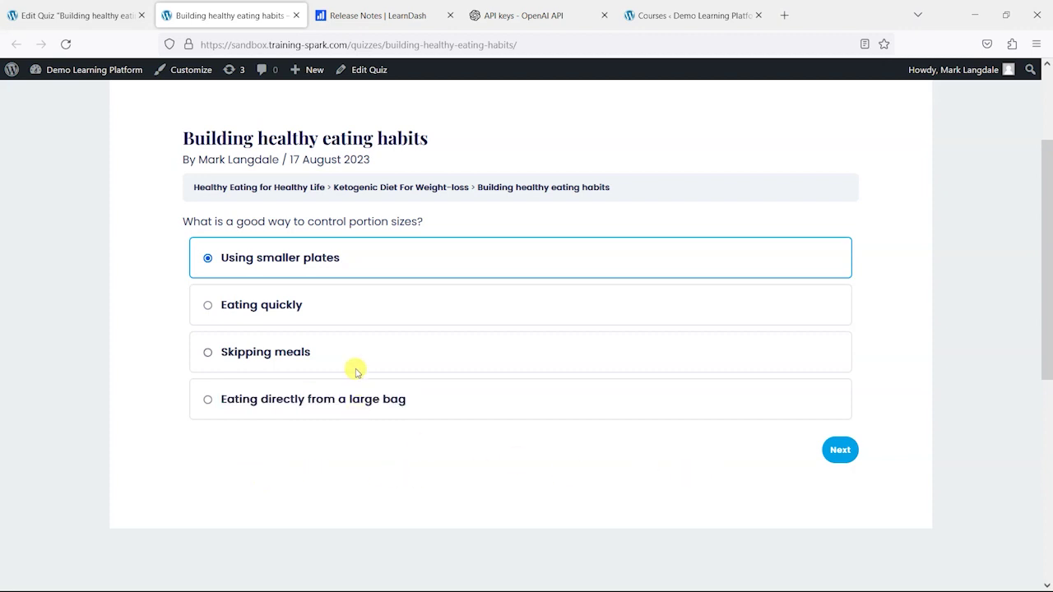
pyautogui.click(837, 450)
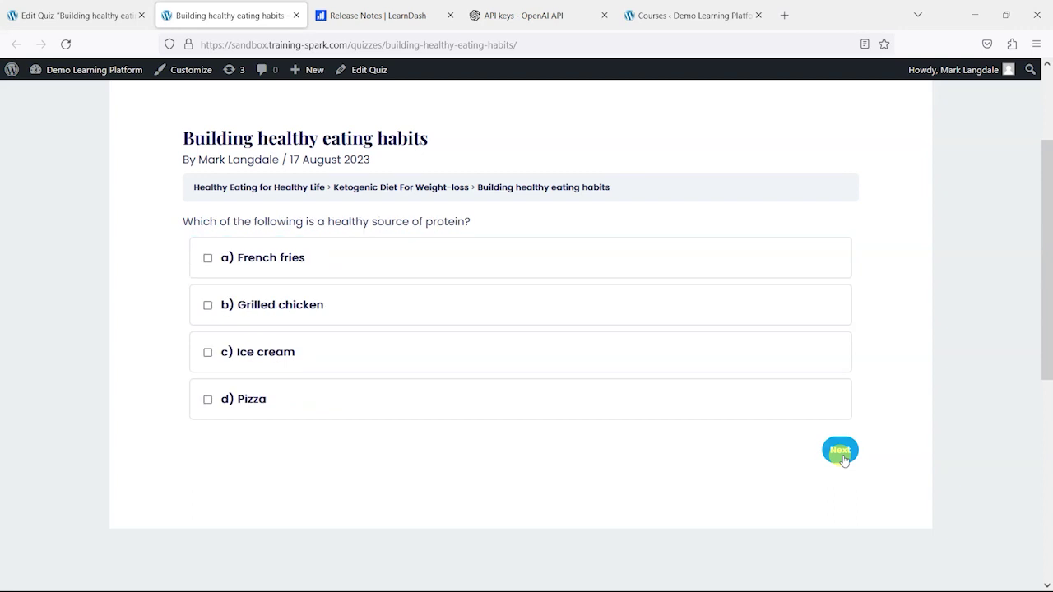
# - Answer 'b) Grilled chicken' and 'c) 5 servings' for the protein and fruit-vegetable questions
pyautogui.click(290, 312)
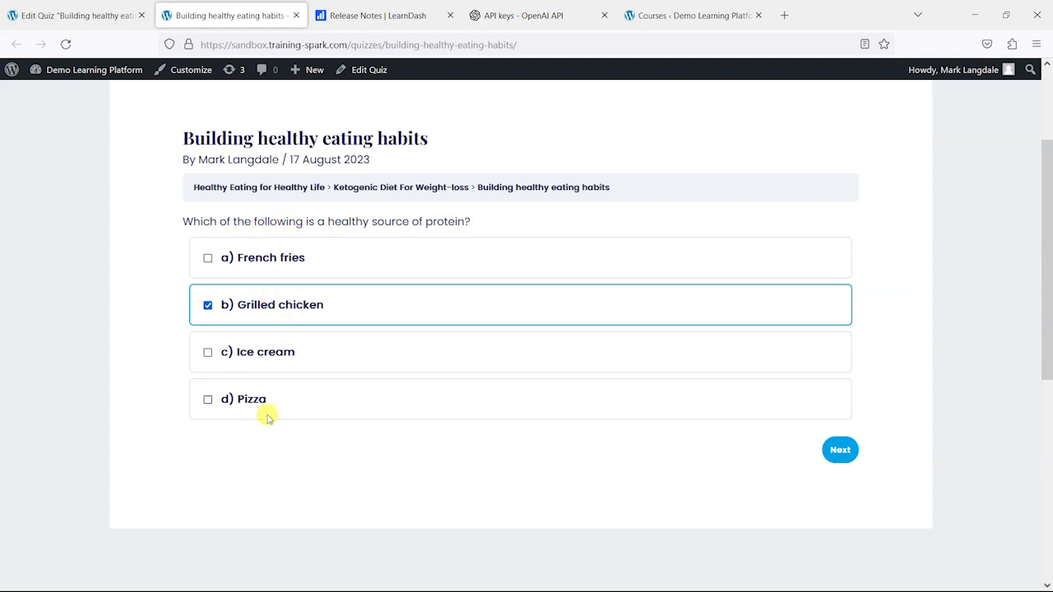
pyautogui.click(839, 449)
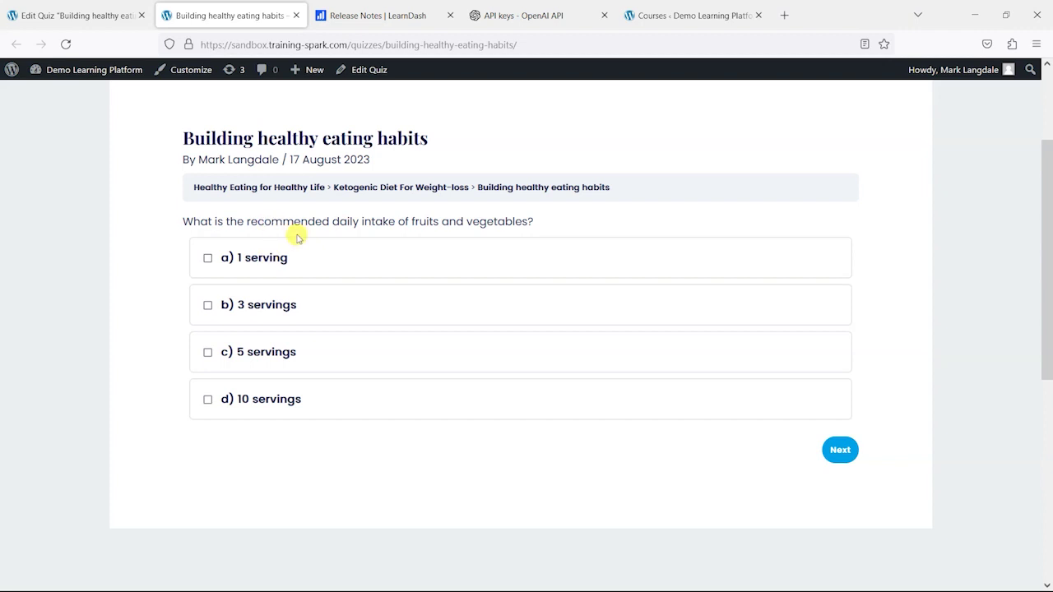
pyautogui.click(74, 14)
pyautogui.click(232, 15)
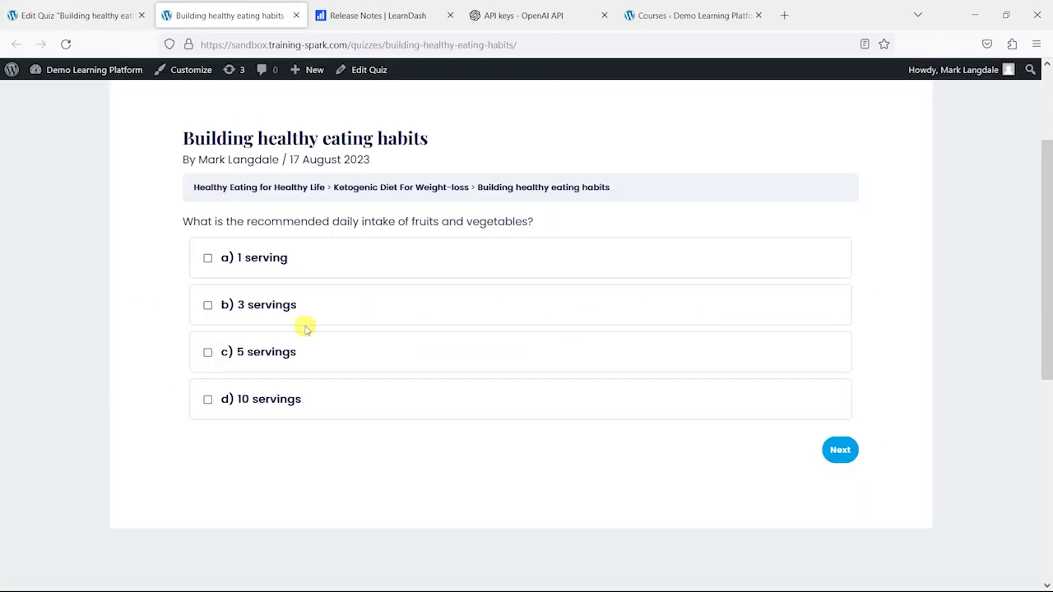
pyautogui.click(263, 362)
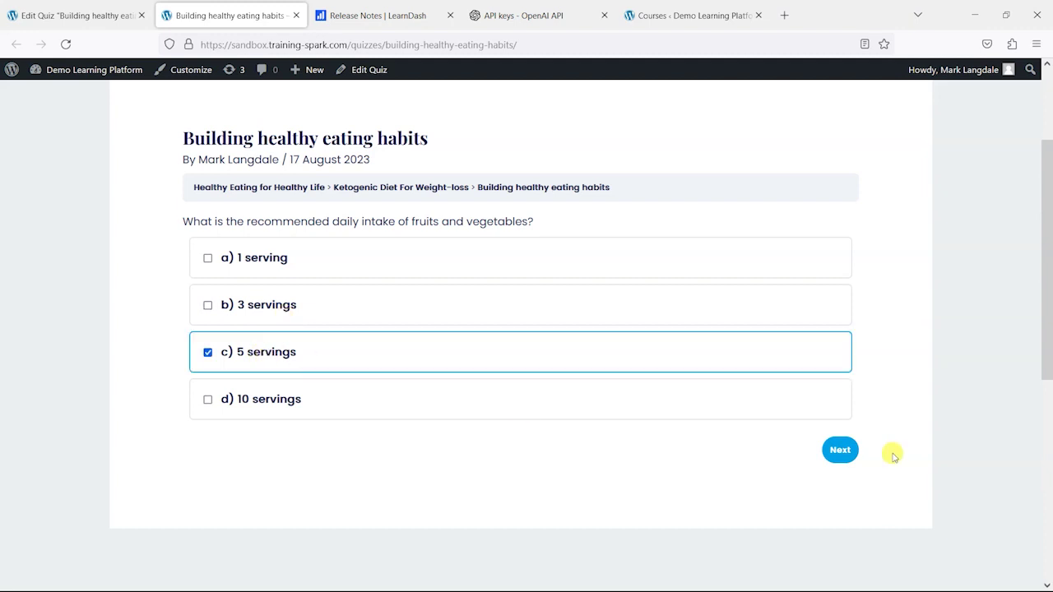
pyautogui.click(841, 451)
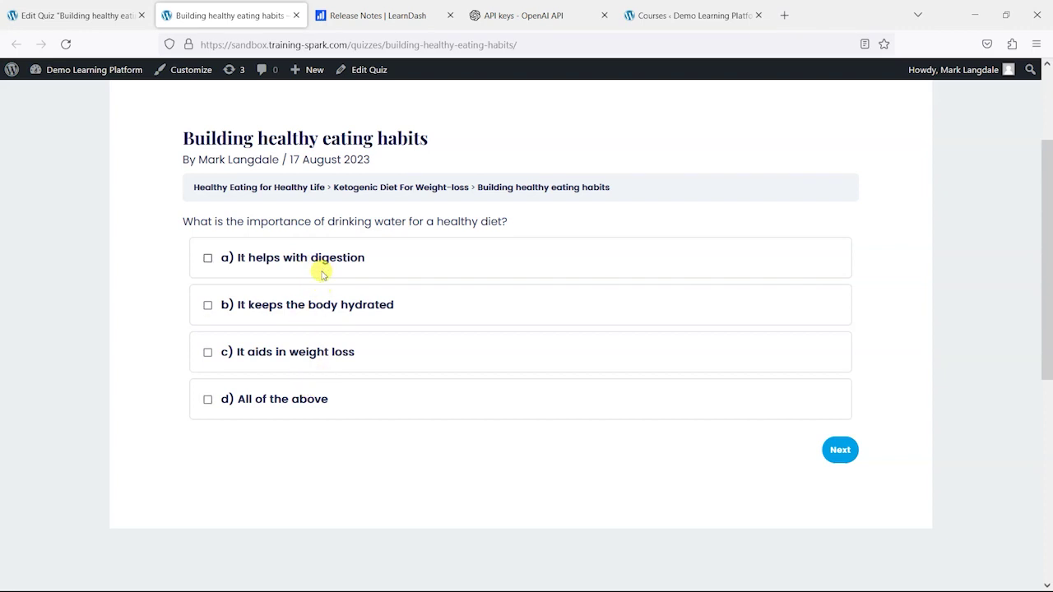
# - Answer All of the above, Carrot sticks, and All of the above, then finish the quiz
pyautogui.click(289, 406)
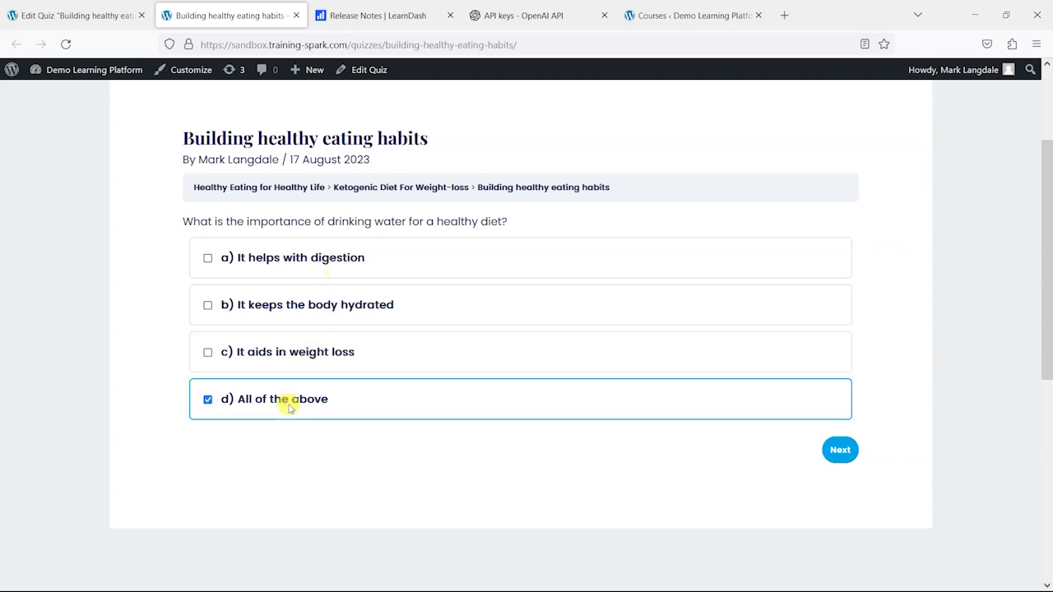
pyautogui.click(843, 454)
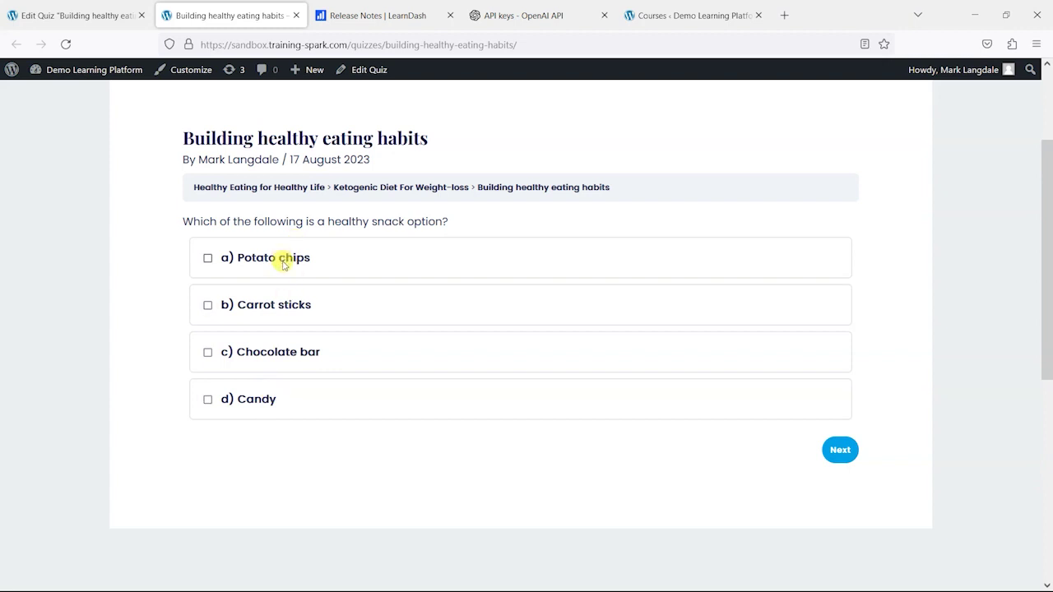
pyautogui.click(287, 303)
pyautogui.click(835, 452)
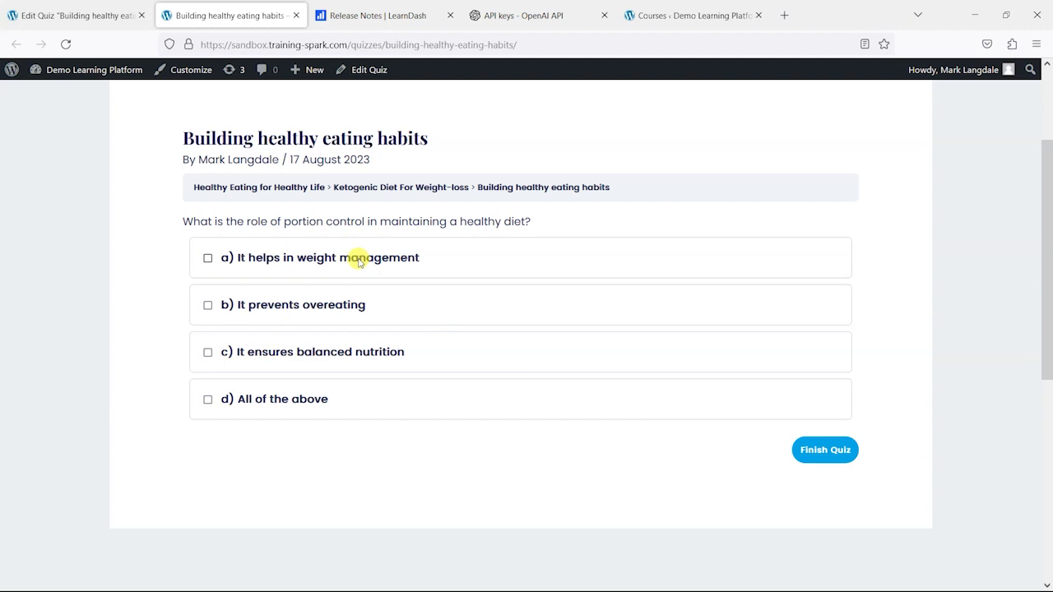
pyautogui.click(321, 398)
pyautogui.click(812, 450)
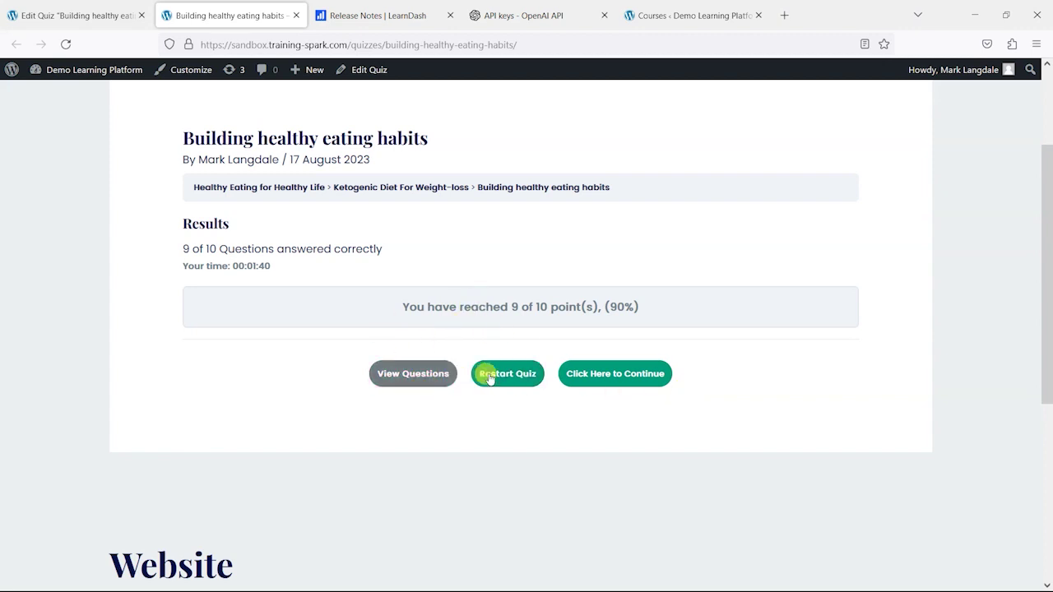
# - Show View Questions under the 90% result and scroll through each question's correct/incorrect marking
pyautogui.click(408, 374)
pyautogui.scroll(-12, 386, 338)
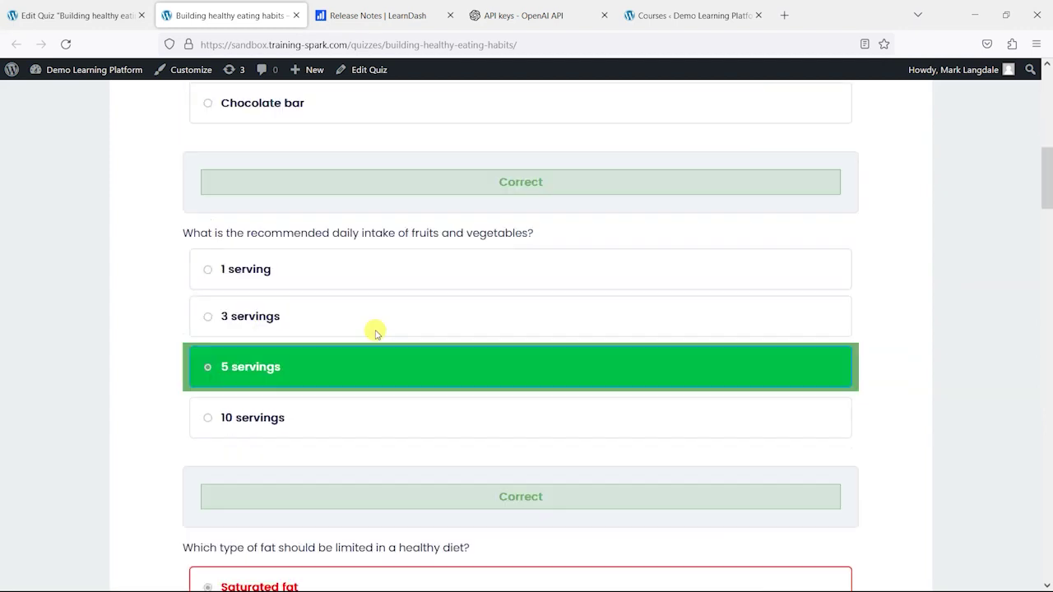
pyautogui.scroll(4, 400, 354)
pyautogui.scroll(-2, 387, 350)
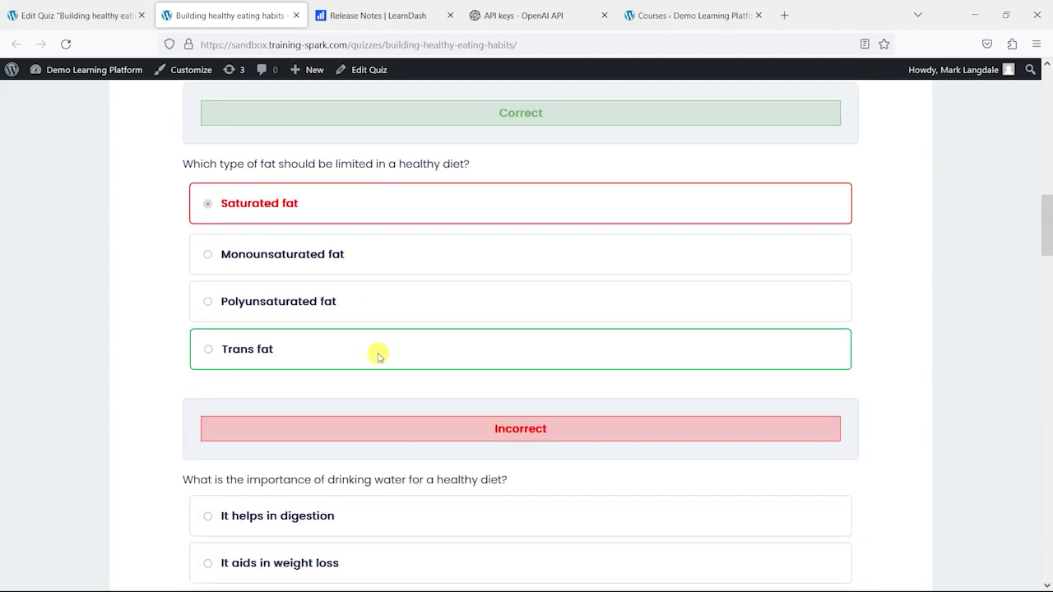
pyautogui.scroll(-4, 305, 333)
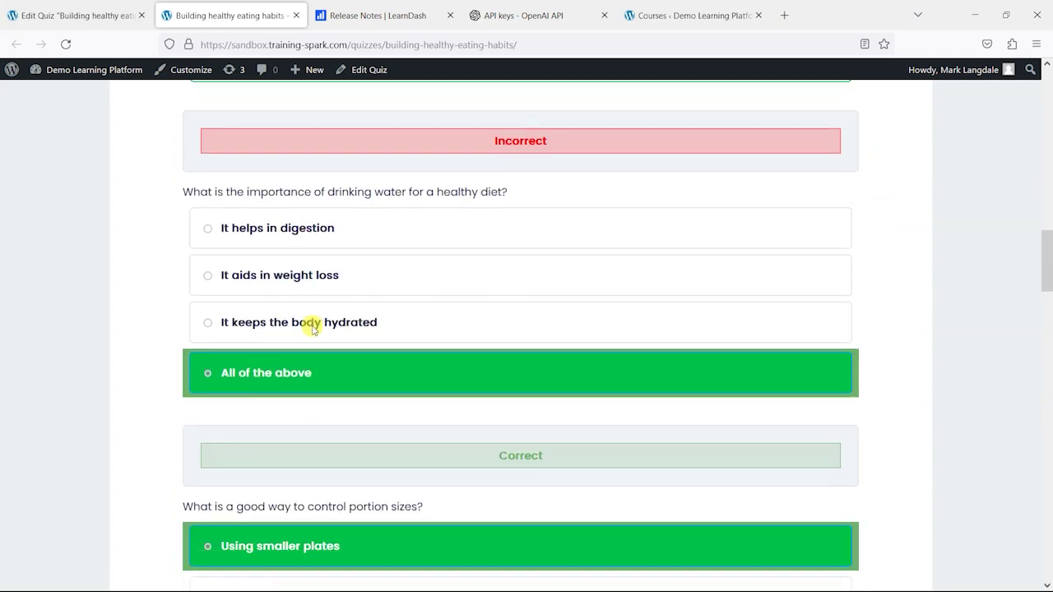
pyautogui.scroll(-15, 430, 241)
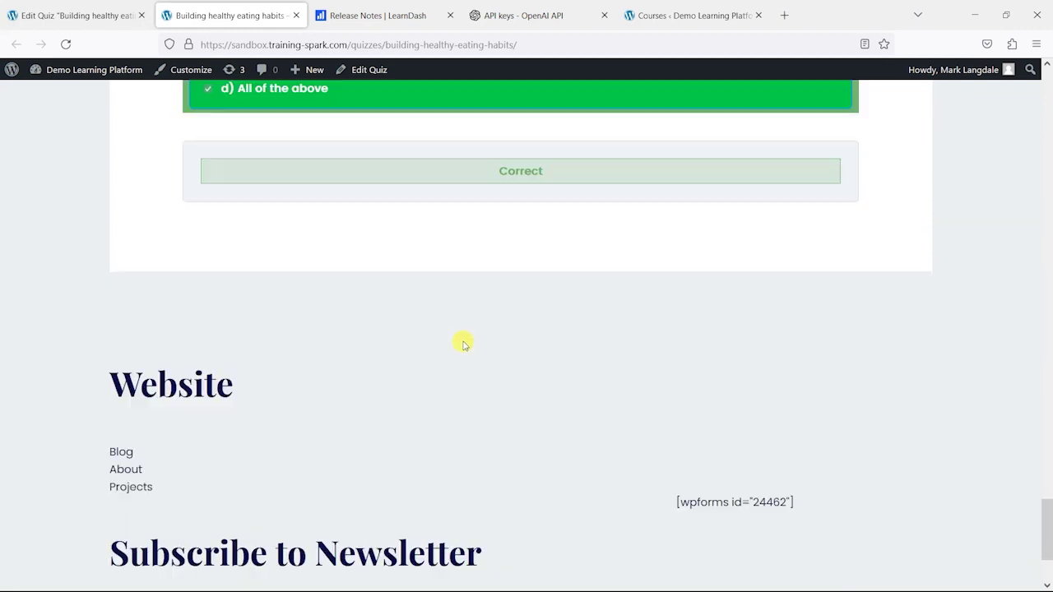
pyautogui.scroll(12, 464, 345)
pyautogui.scroll(-2, 461, 338)
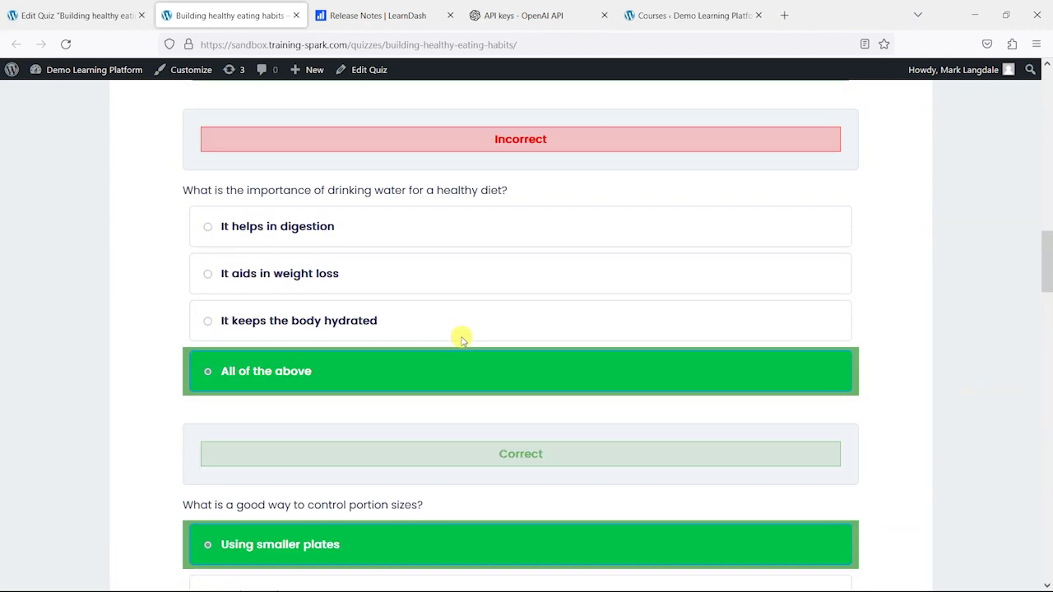
pyautogui.scroll(10, 453, 333)
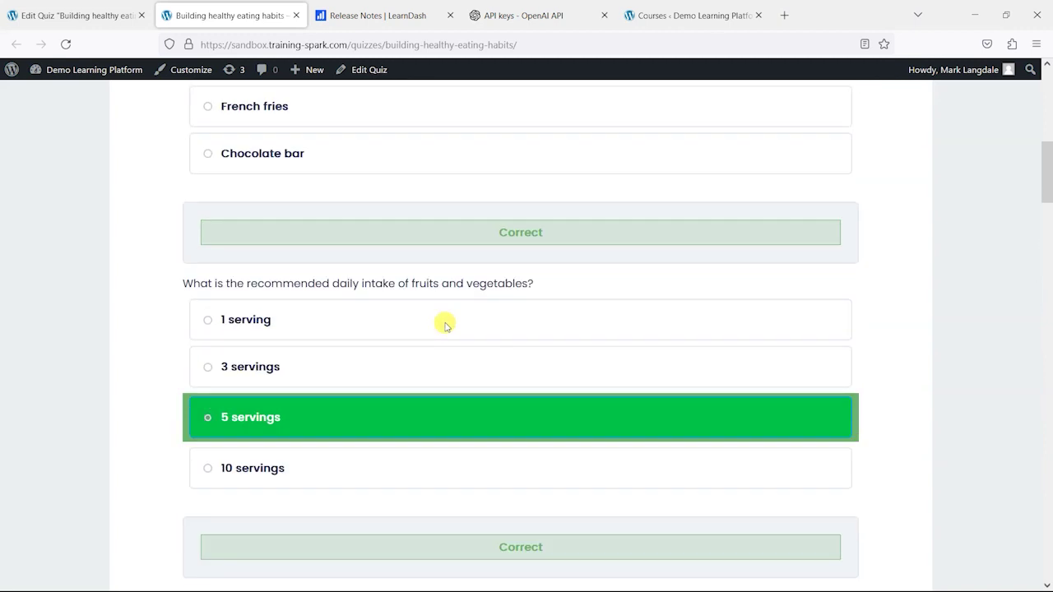
pyautogui.scroll(10, 444, 325)
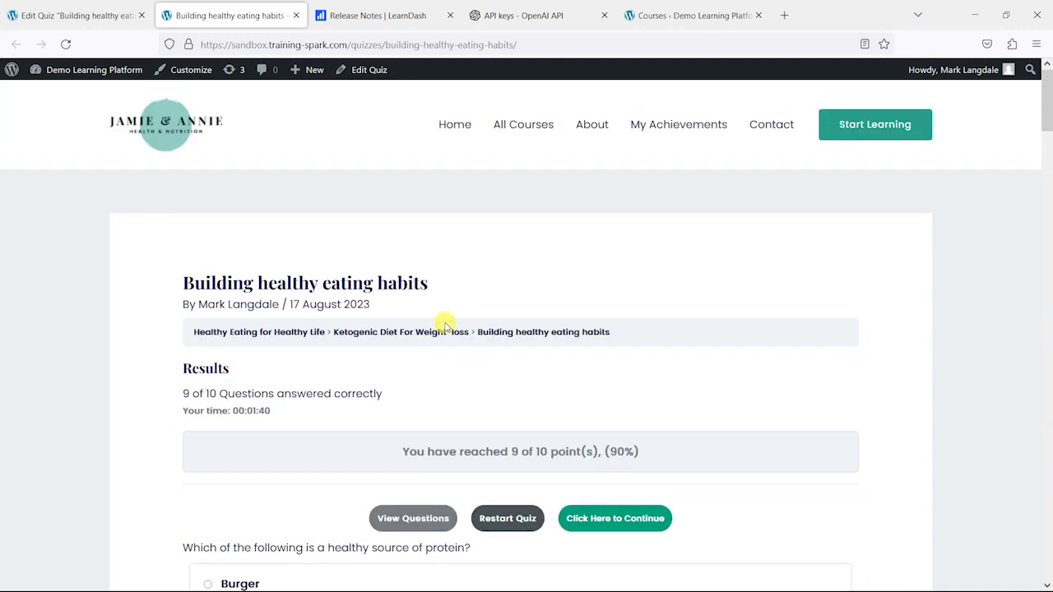
# - Open Healthy Eating for Healthy Life and expand the Ketogenic Diet For Weight-loss lesson to see the quiz
pyautogui.click(531, 127)
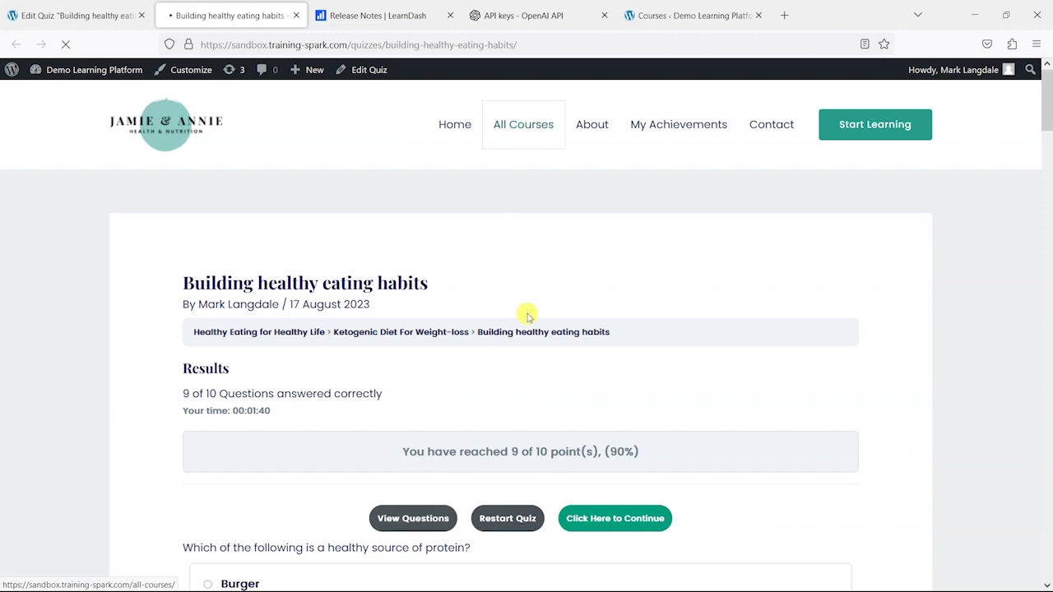
pyautogui.scroll(-4, 428, 329)
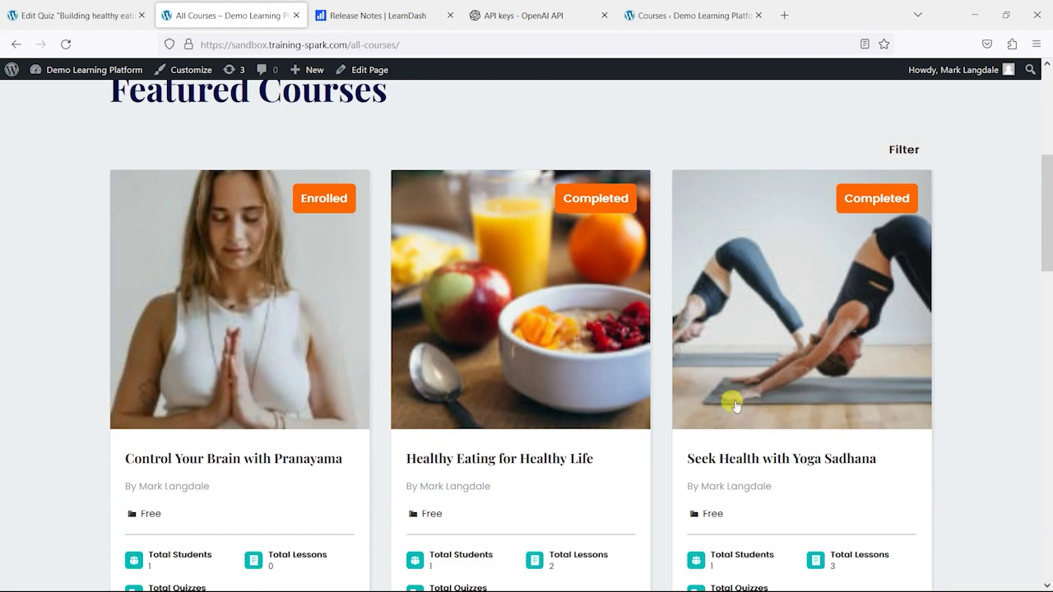
pyautogui.scroll(-2, 509, 399)
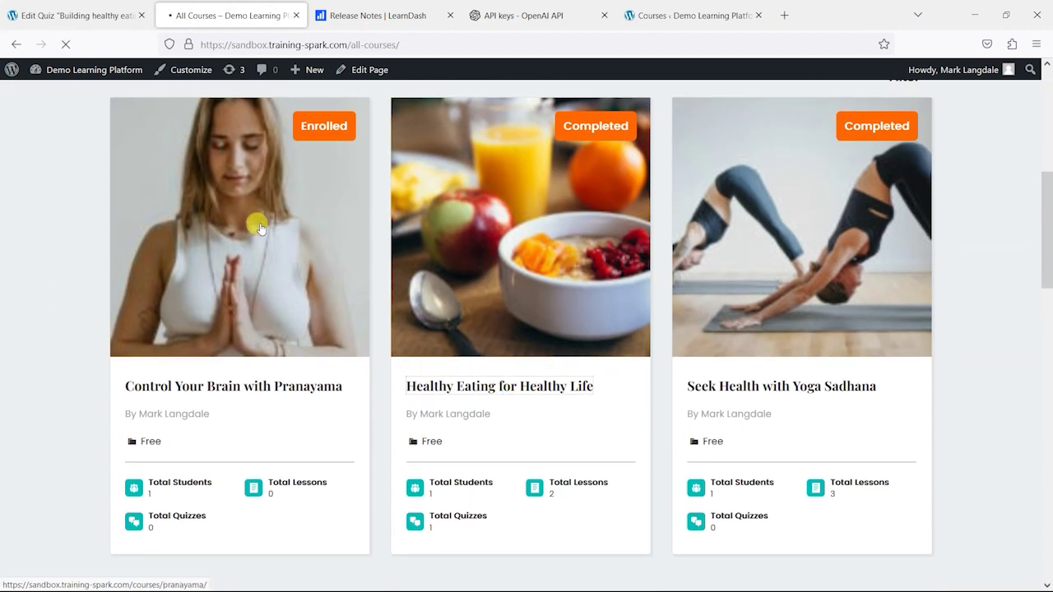
pyautogui.click(503, 387)
pyautogui.scroll(-10, 395, 321)
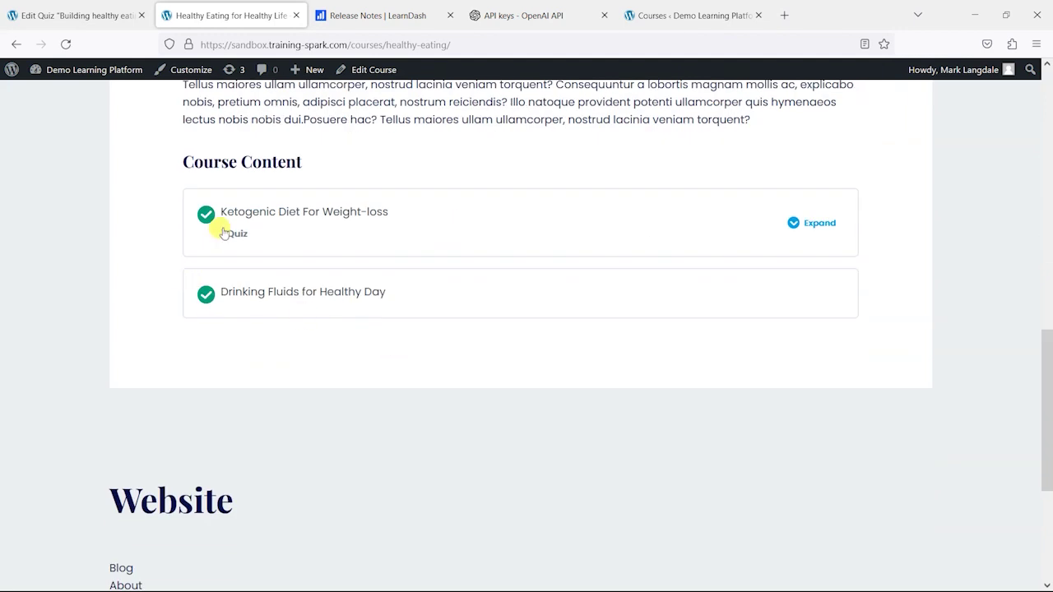
pyautogui.click(816, 223)
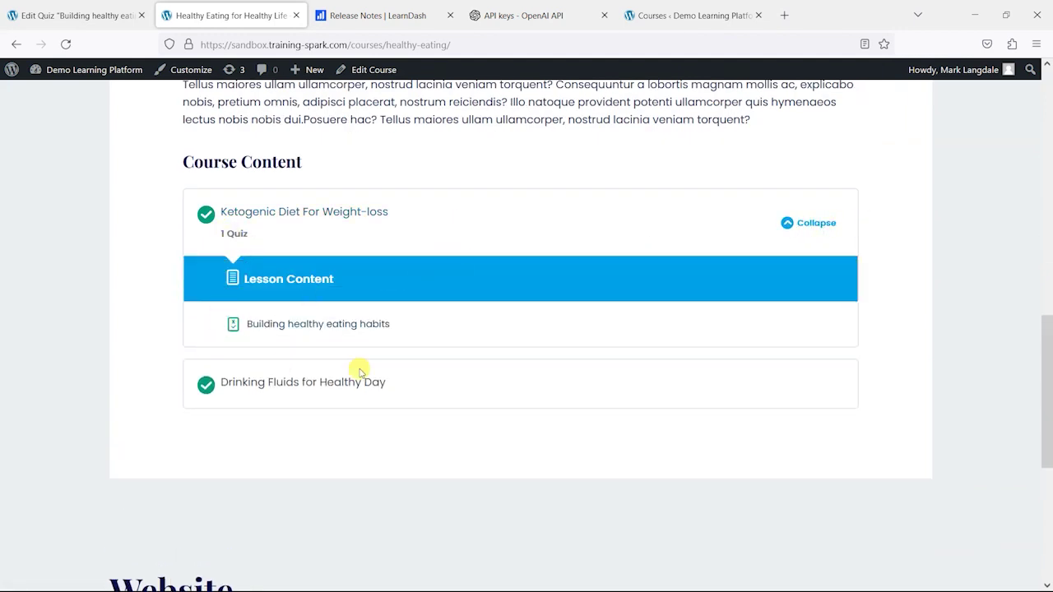
pyautogui.scroll(10, 395, 349)
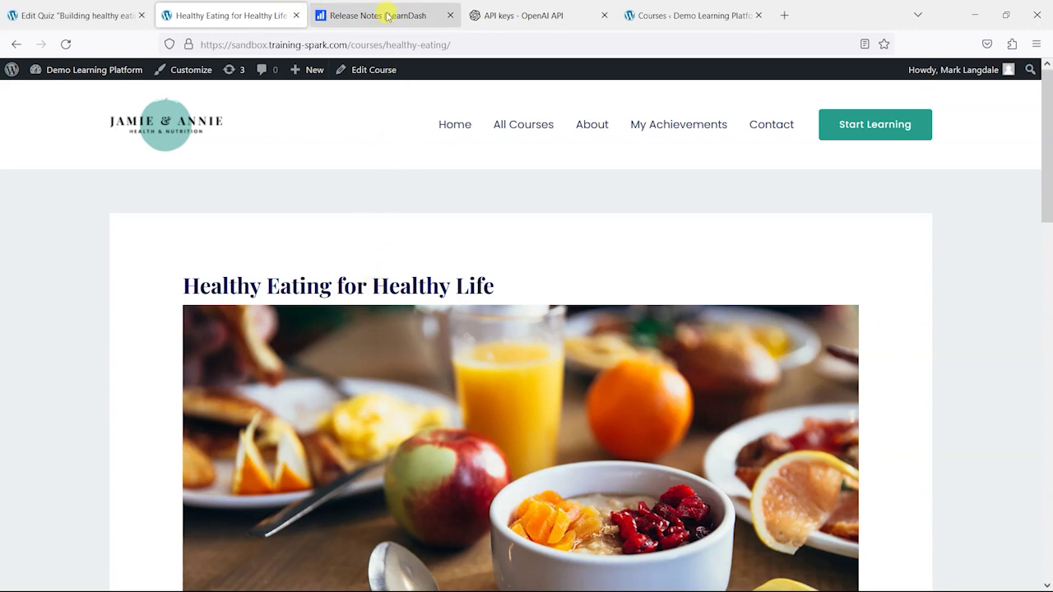
pyautogui.moveTo(66, 71)
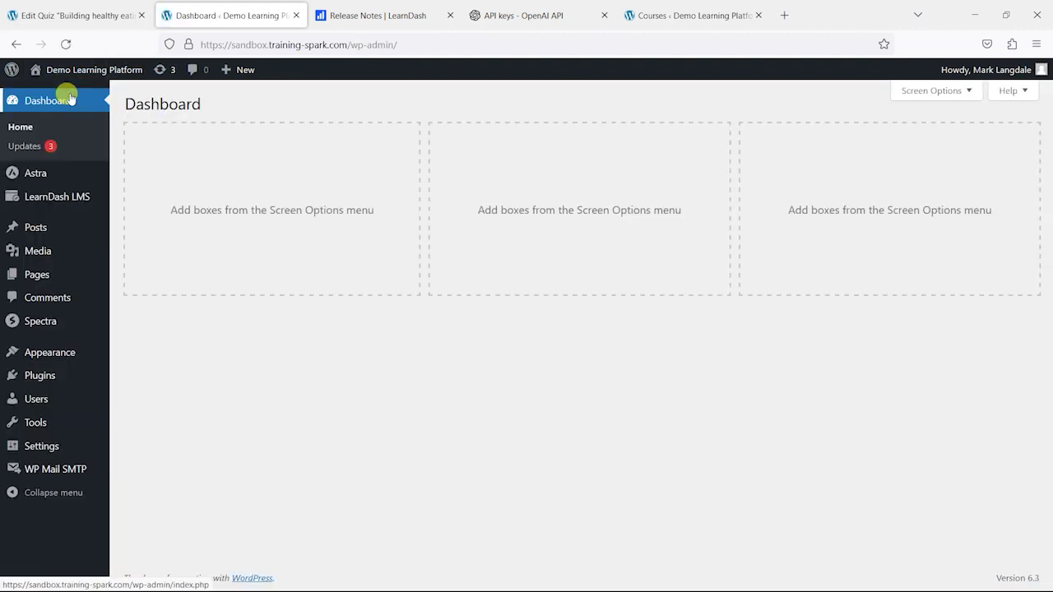
# - From the admin Courses list, open Control Your Brain with Pranayama in a private window
pyautogui.moveTo(63, 198)
pyautogui.click(162, 219)
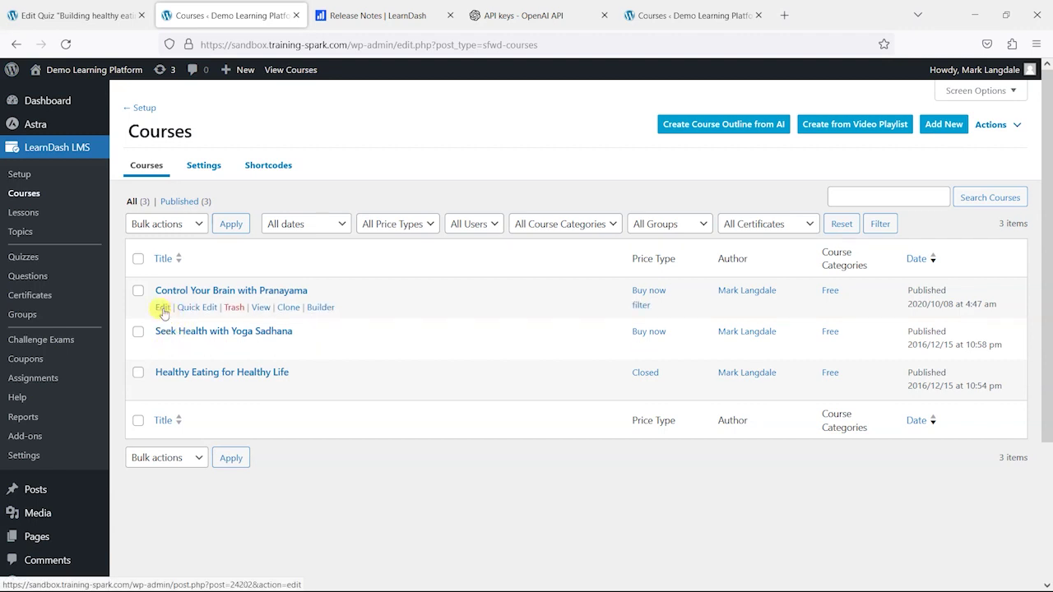
pyautogui.rightClick(260, 309)
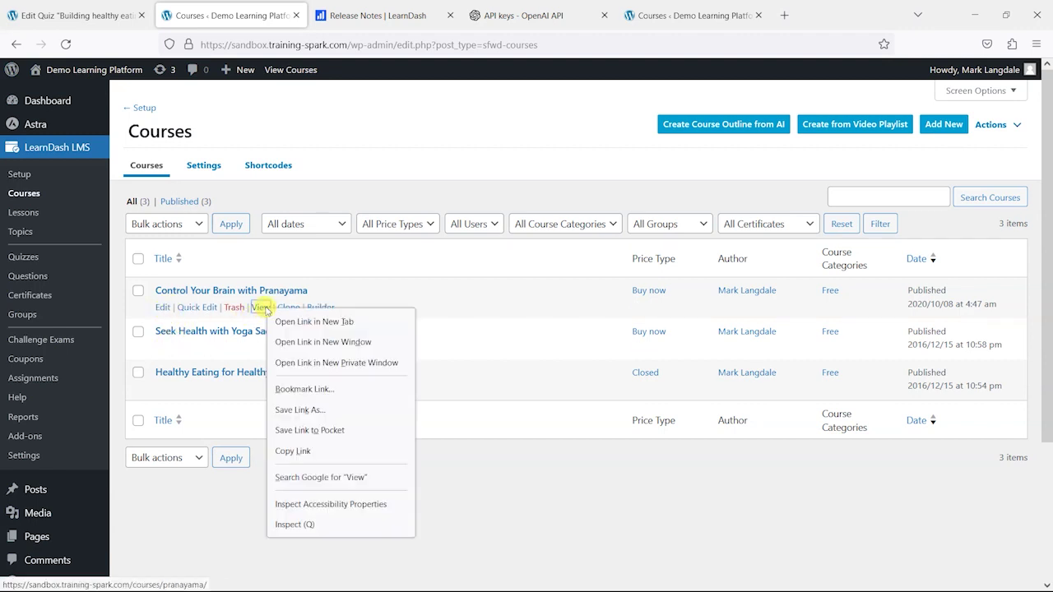
pyautogui.click(287, 364)
# - Look over the Pranayama course preview, then minimize the private browsing window
pyautogui.scroll(-8, 365, 212)
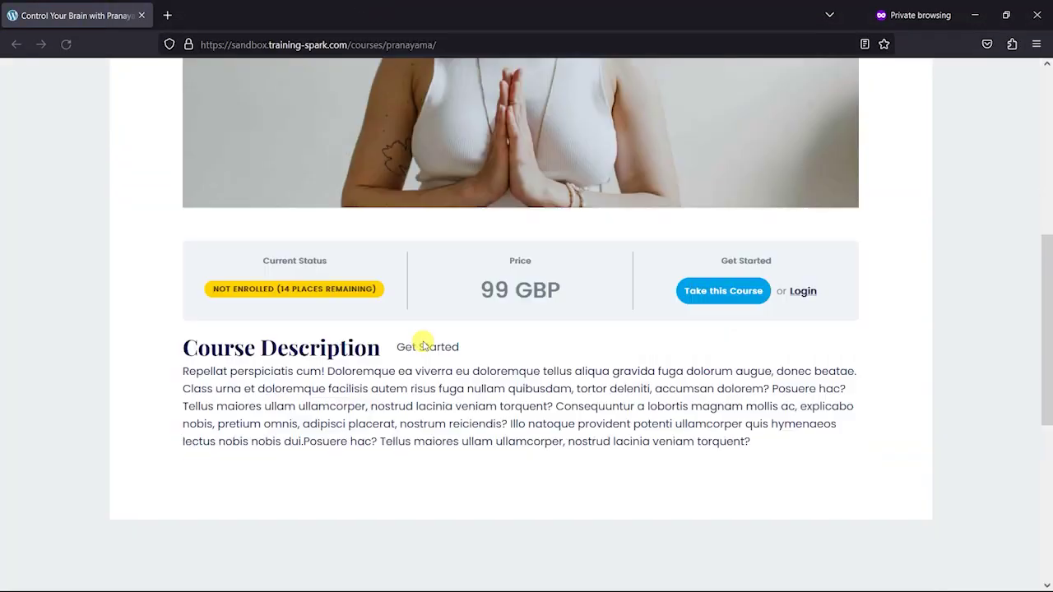
pyautogui.scroll(1, 678, 249)
pyautogui.moveTo(230, 209)
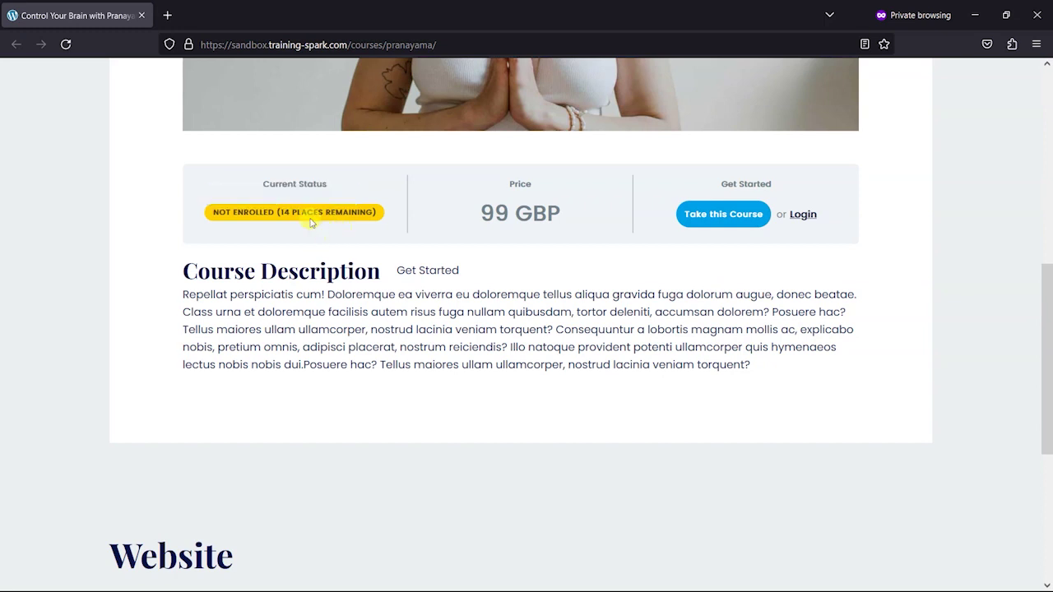
pyautogui.scroll(1, 319, 218)
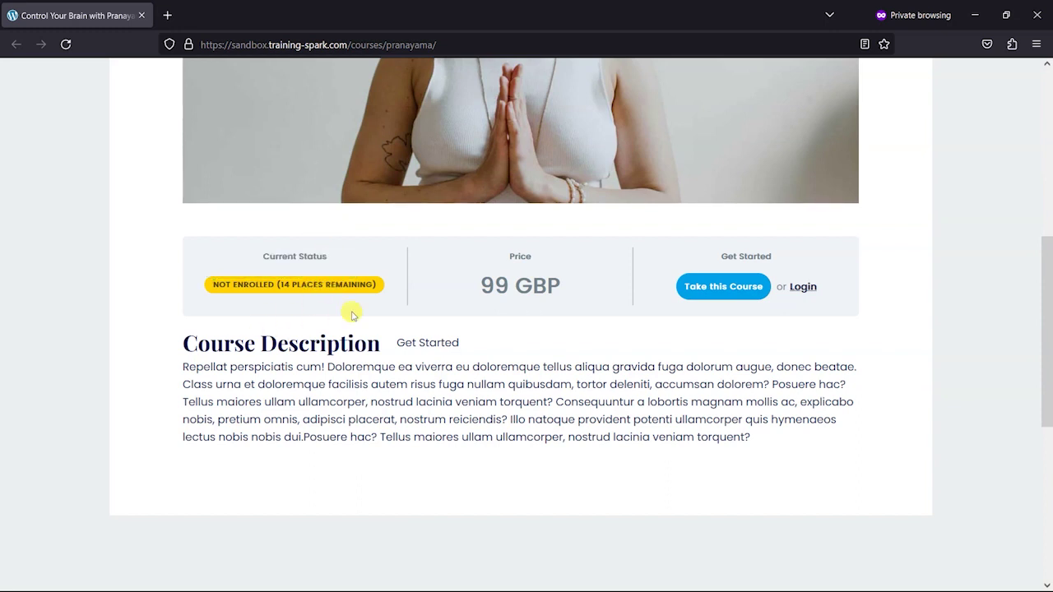
pyautogui.click(974, 15)
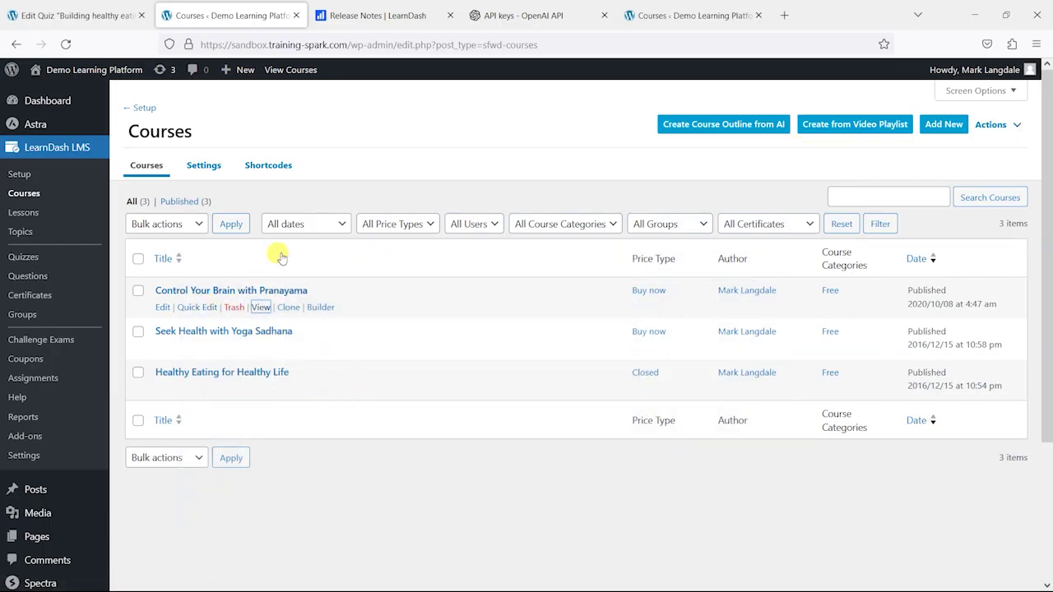
# - In the Pranayama course's Extend Access options, move the enrolled user into the affected users list
pyautogui.click(162, 307)
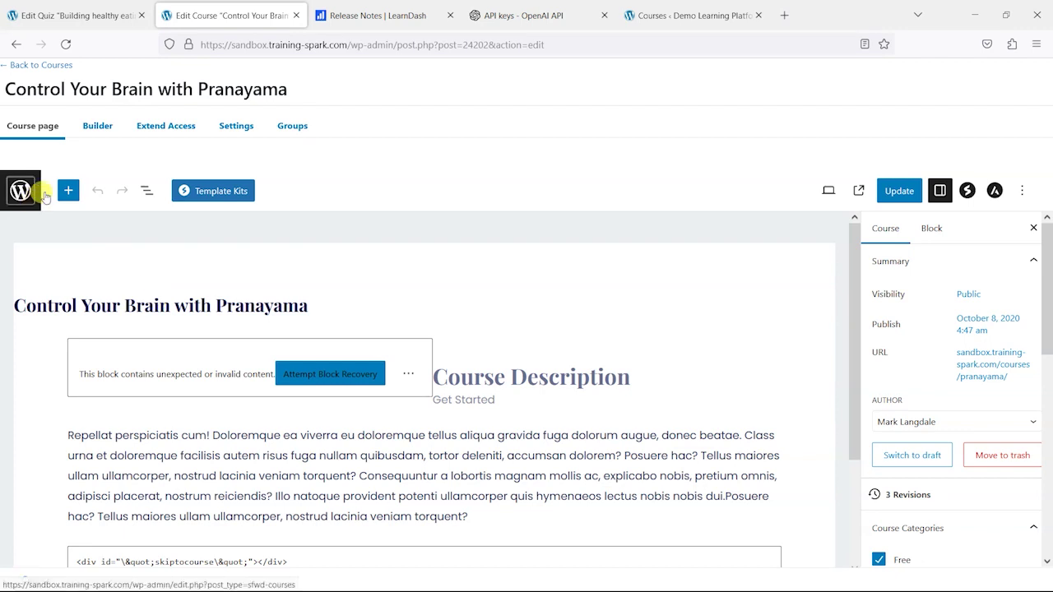
pyautogui.click(161, 132)
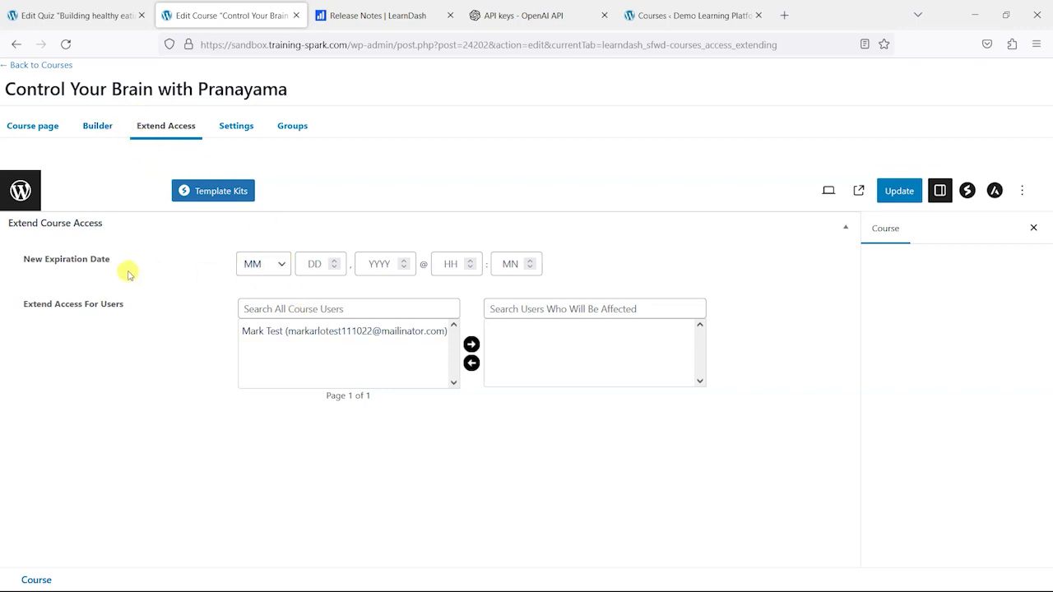
pyautogui.click(301, 346)
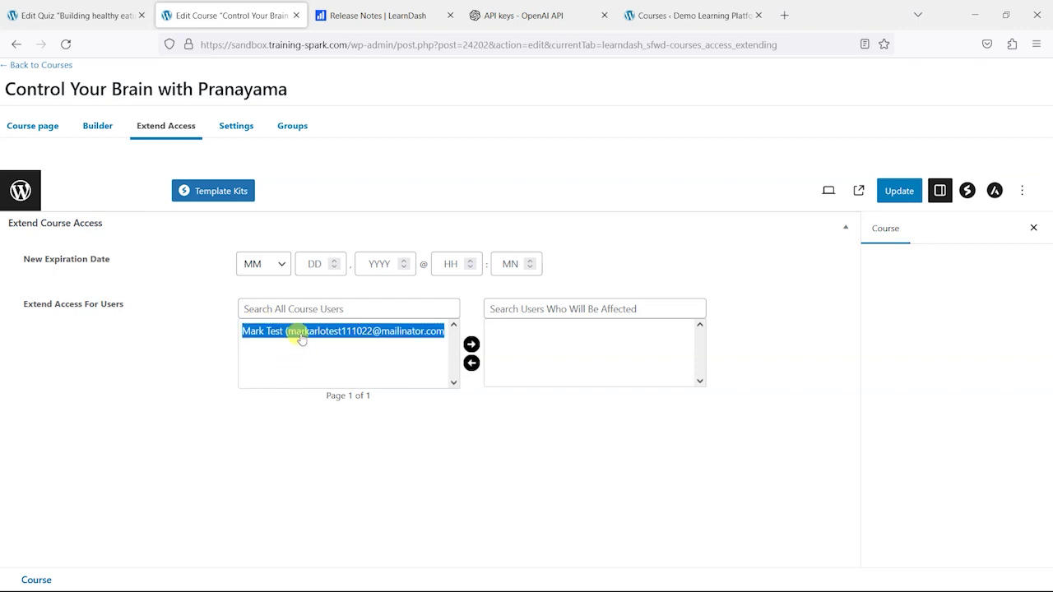
pyautogui.click(471, 344)
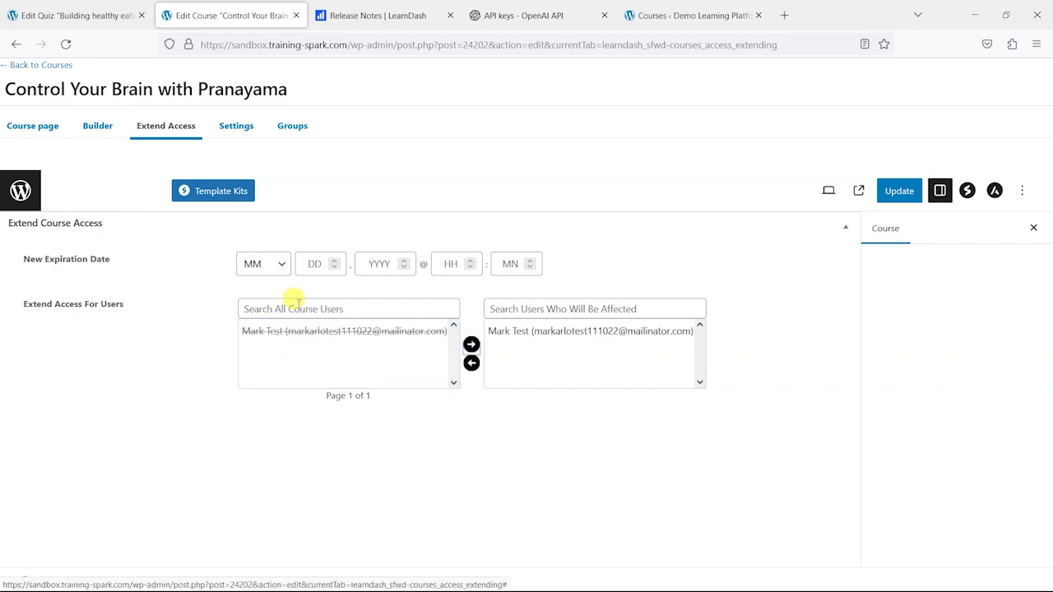
# - Set the new expiry date to September 24, 2024 and update the course
pyautogui.click(274, 263)
pyautogui.click(259, 461)
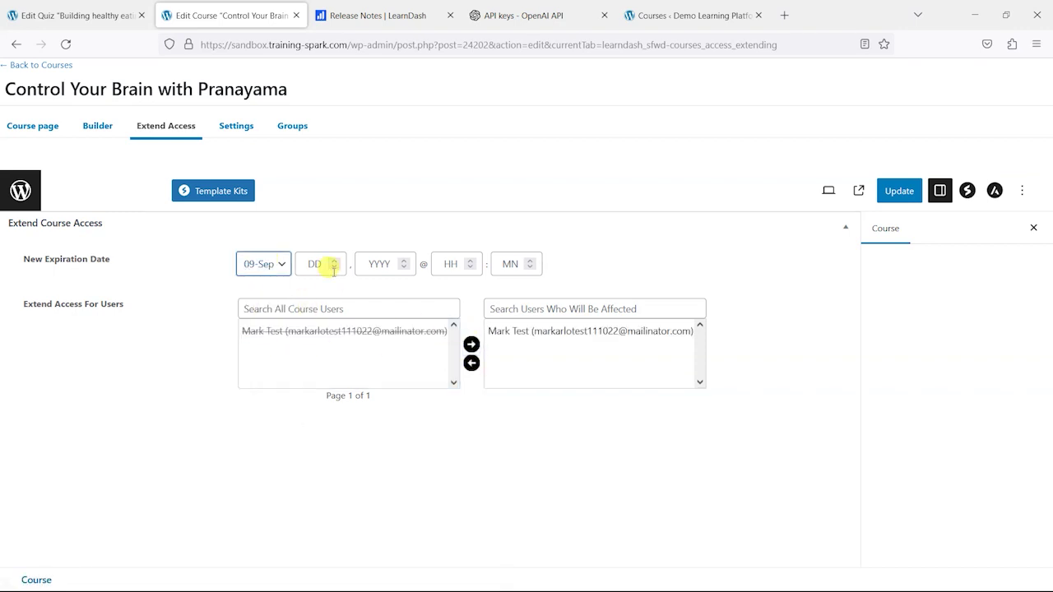
pyautogui.click(314, 264)
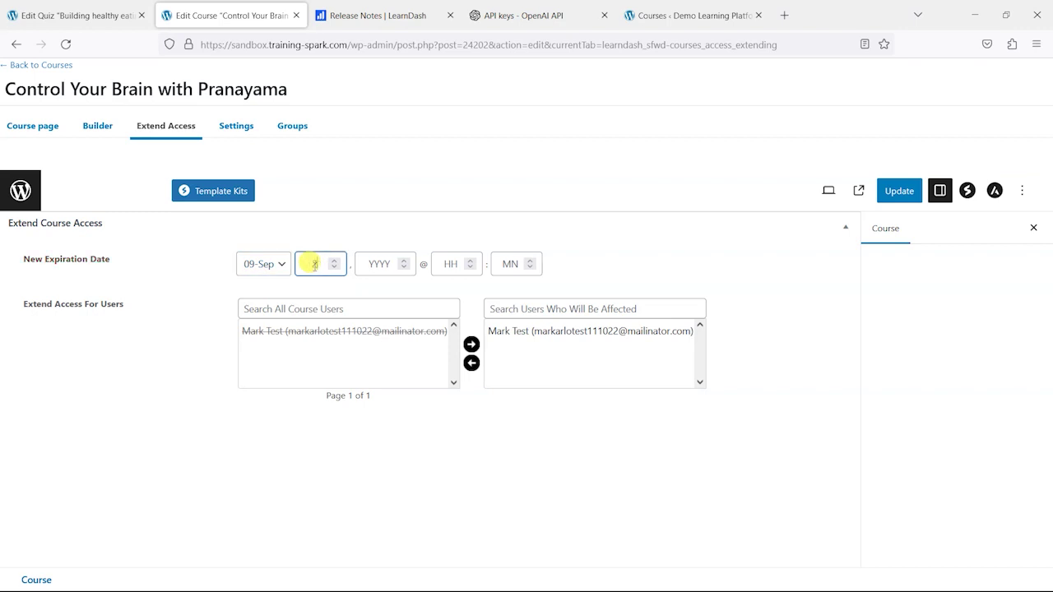
pyautogui.write('24')
pyautogui.click(375, 265)
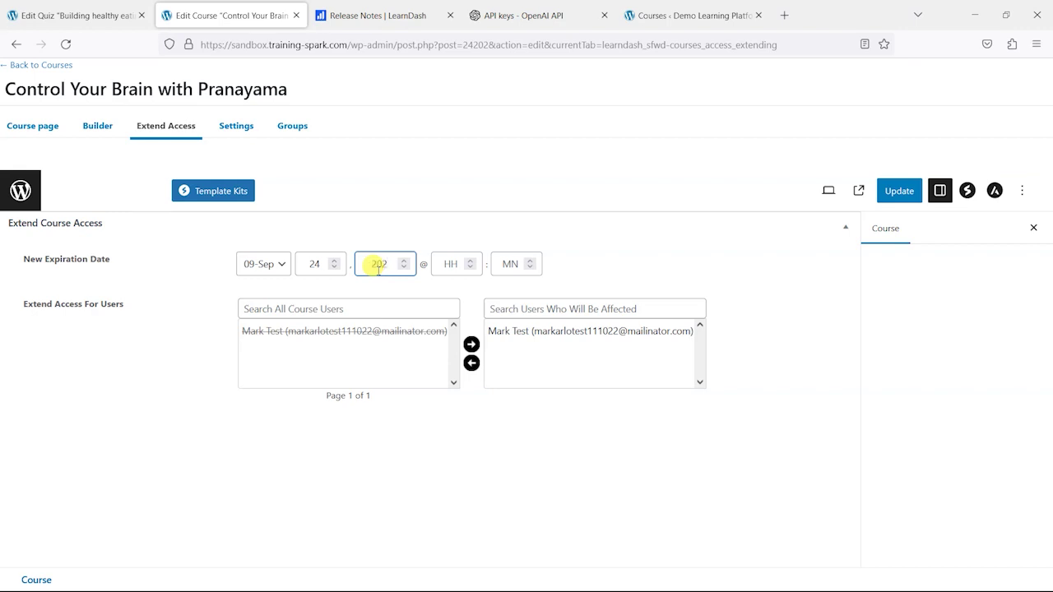
pyautogui.click(489, 515)
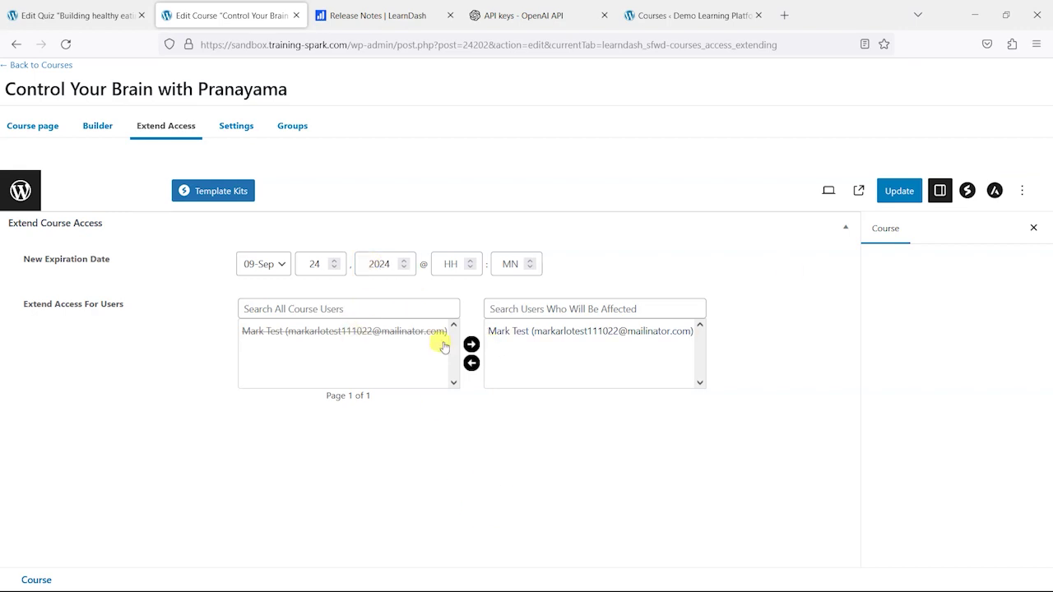
pyautogui.click(899, 191)
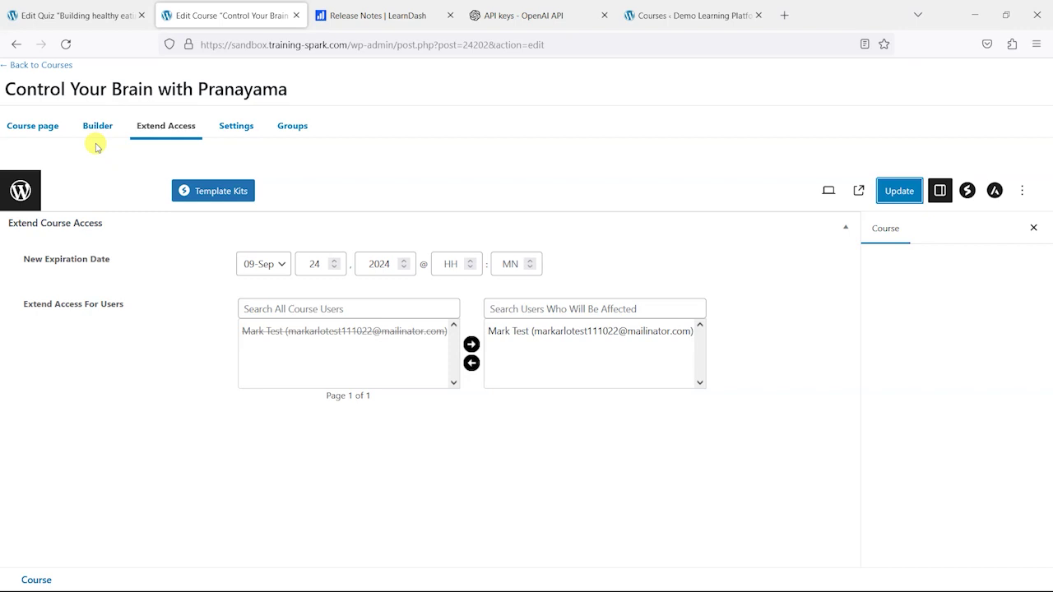
# - Close the course editor and go from the Quizzes list to the Groups list
pyautogui.click(296, 15)
pyautogui.click(49, 15)
pyautogui.click(36, 65)
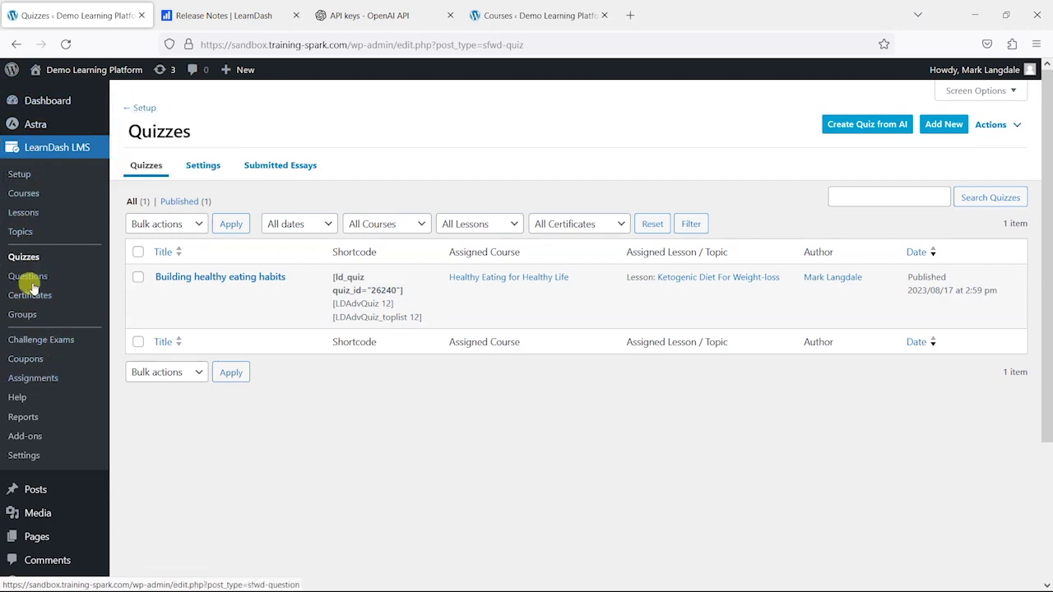
pyautogui.click(37, 319)
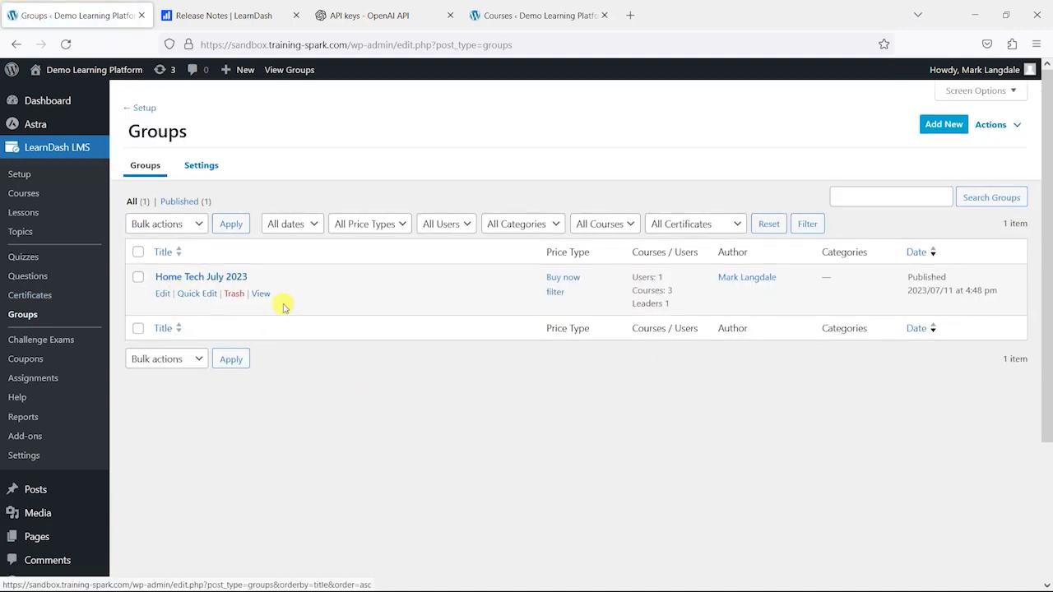
# - Open the Home Tech July 2023 group page privately to see 22 places remaining and three courses
pyautogui.rightClick(261, 294)
pyautogui.click(322, 360)
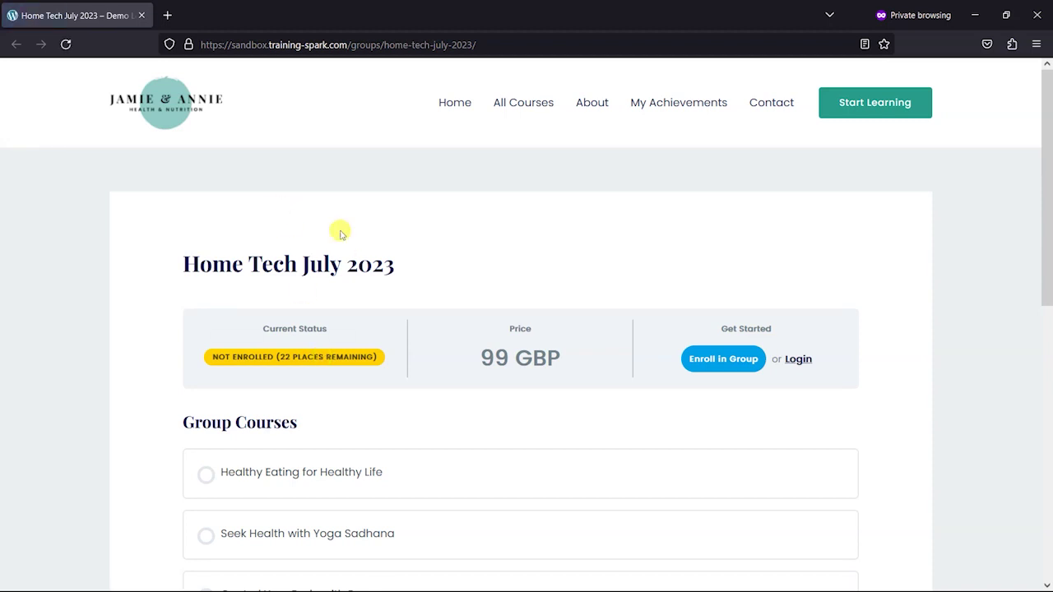
pyautogui.scroll(-2, 376, 307)
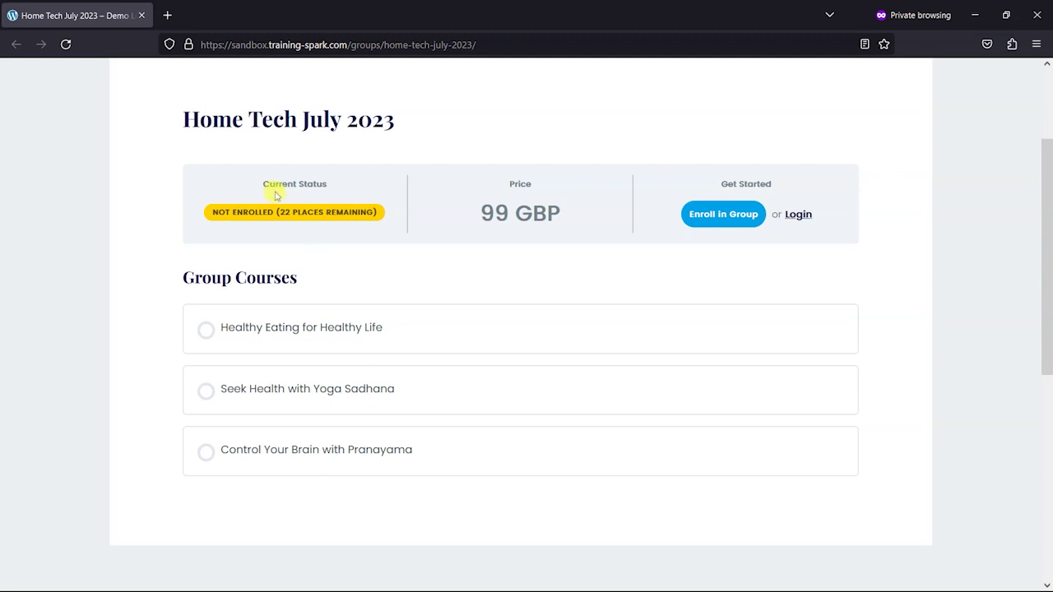
pyautogui.scroll(2, 373, 313)
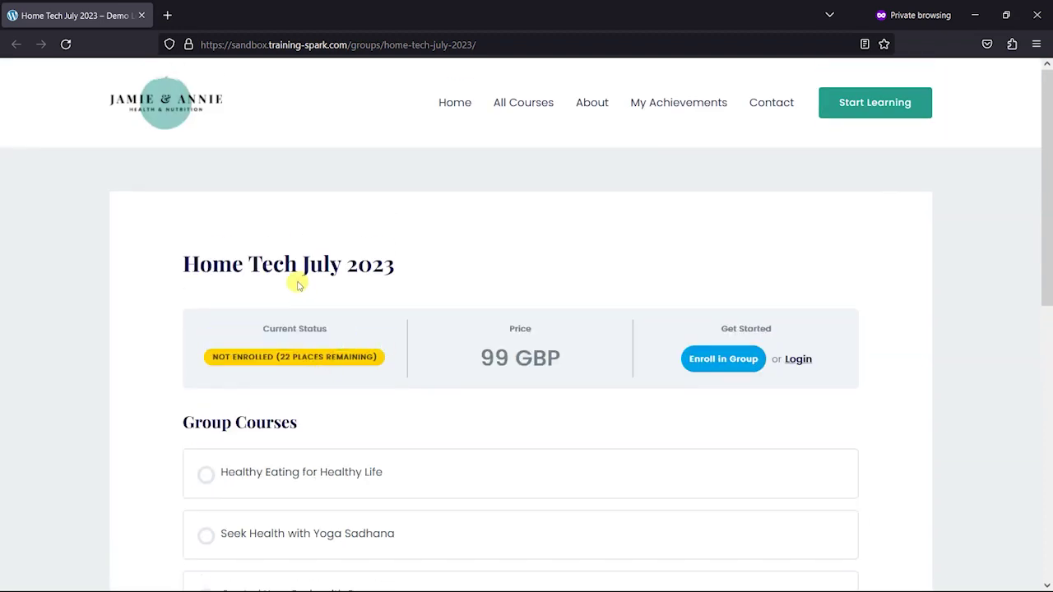
pyautogui.moveTo(346, 329)
pyautogui.scroll(-1, 420, 382)
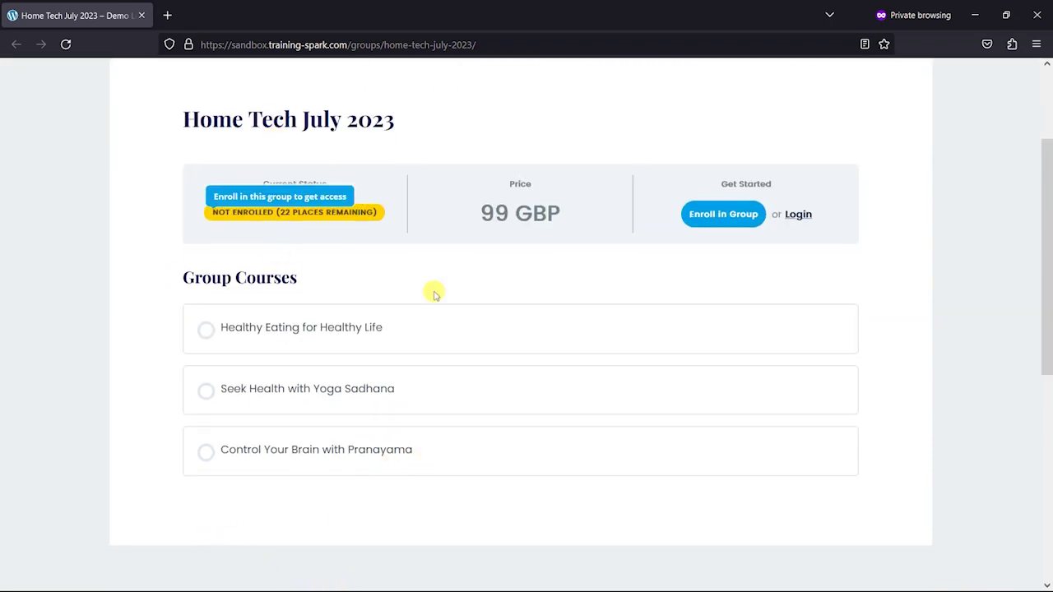
pyautogui.hotkey('alt', 'Tab')
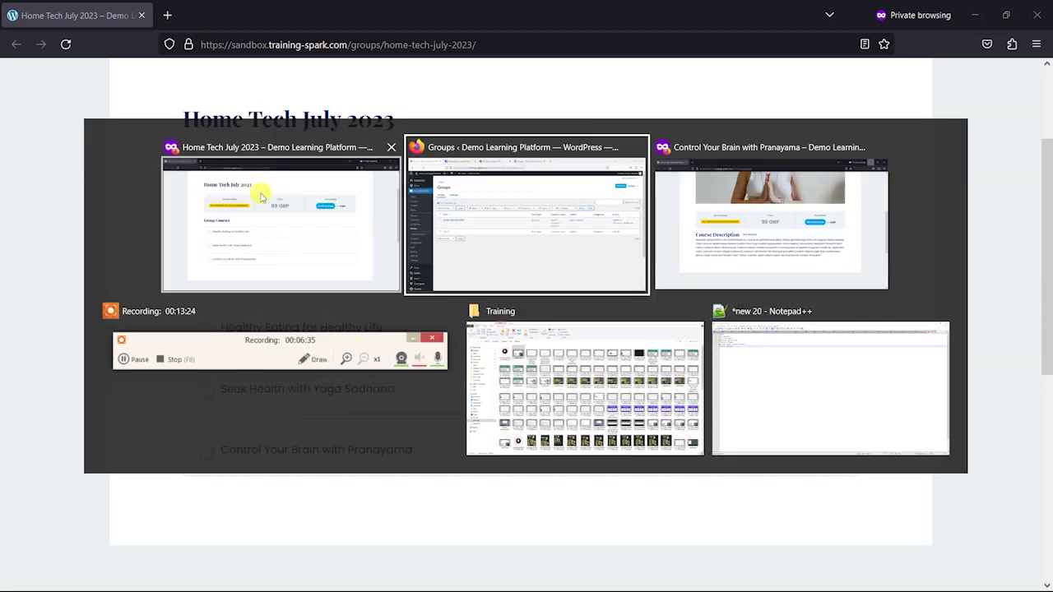
# - Check the Home Tech July 2023 group's start/end dates and 23-student limit, then view Extend Access
pyautogui.click(588, 238)
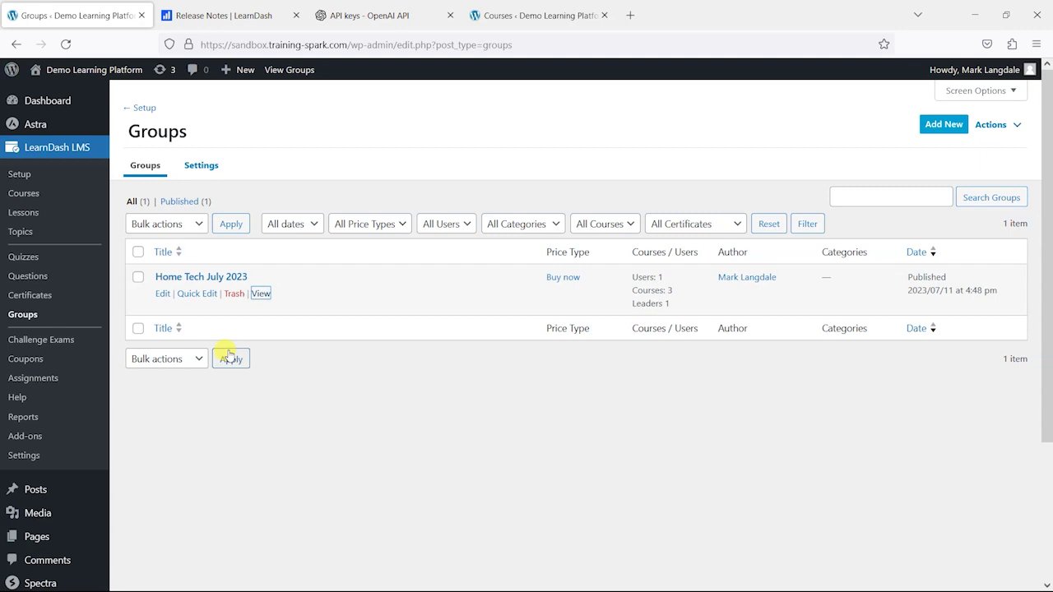
pyautogui.click(161, 293)
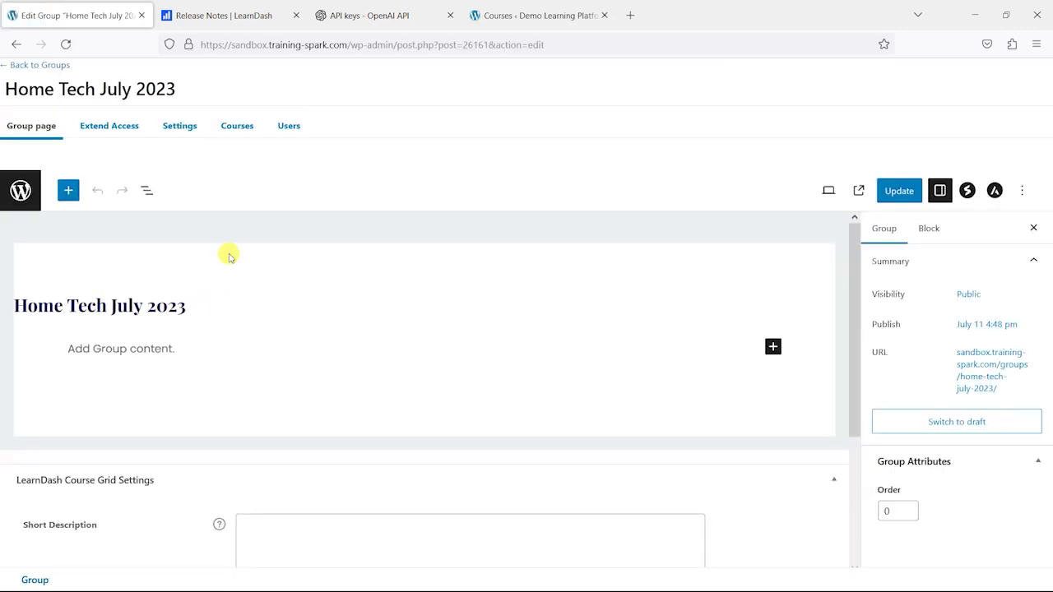
pyautogui.click(181, 128)
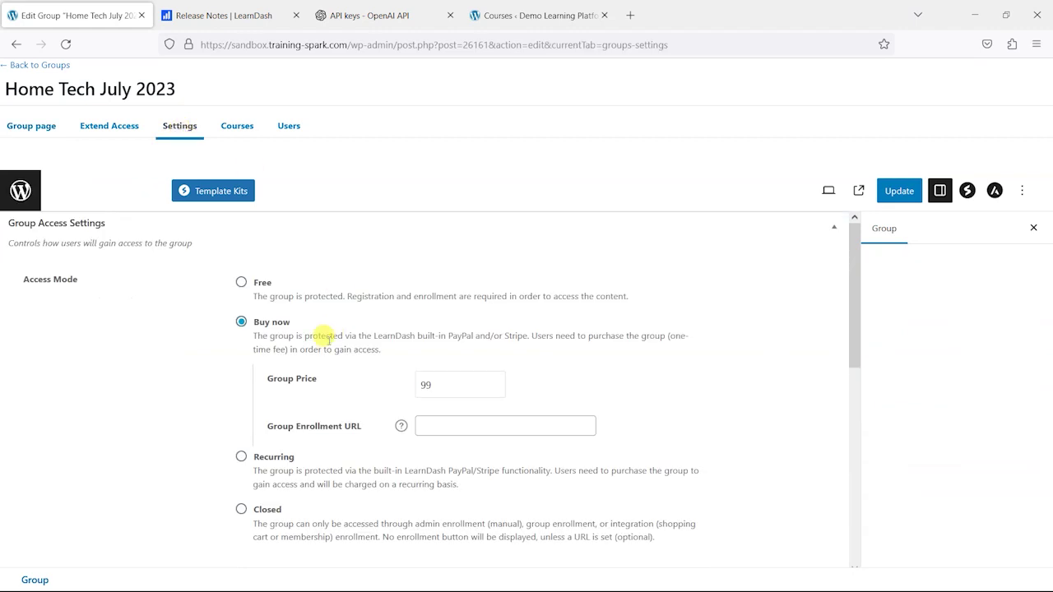
pyautogui.scroll(-3, 321, 325)
pyautogui.scroll(-2, 329, 315)
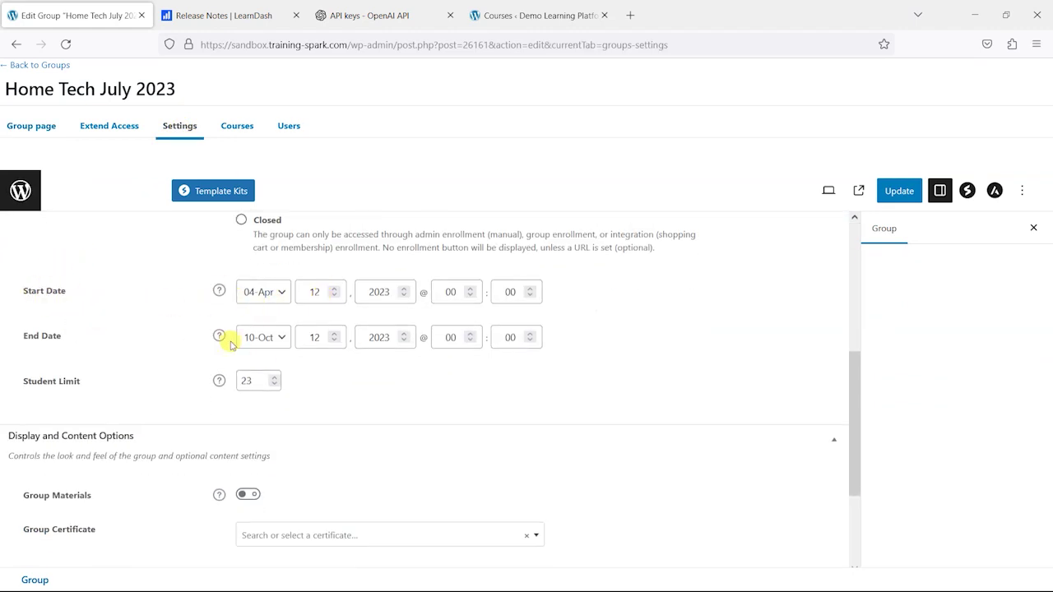
pyautogui.scroll(1, 364, 430)
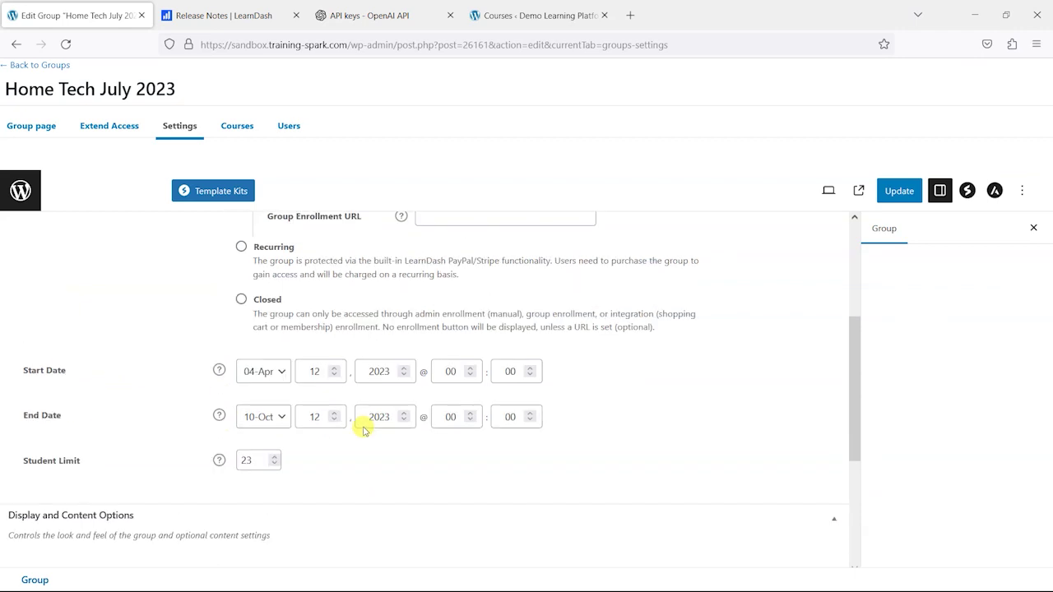
pyautogui.scroll(1, 364, 429)
pyautogui.click(110, 125)
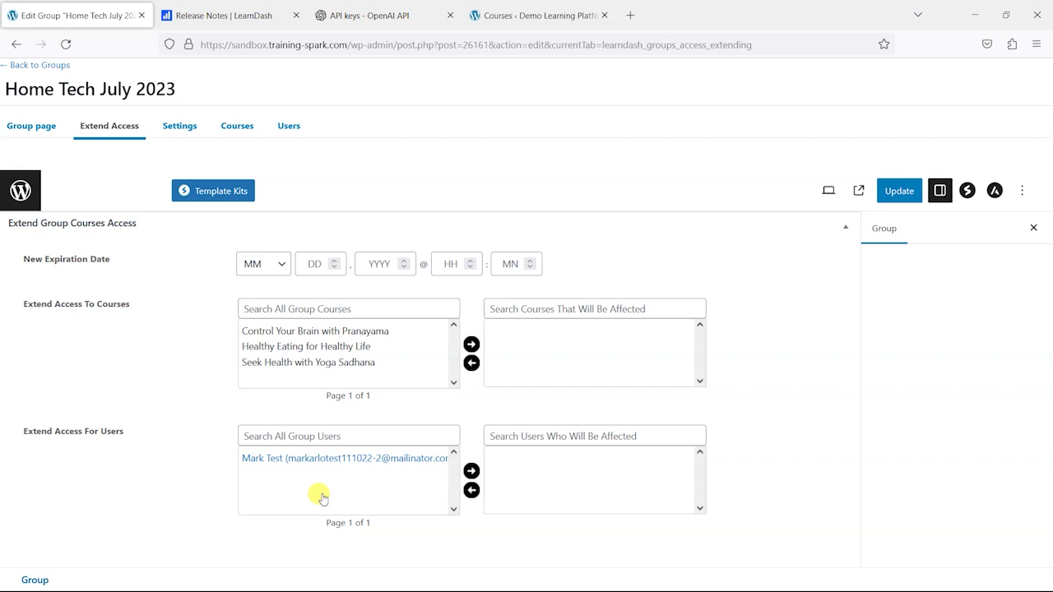
# - Highlight the AI quiz and per-user course access extension lines in the Update 4.8.0 release notes
pyautogui.click(227, 14)
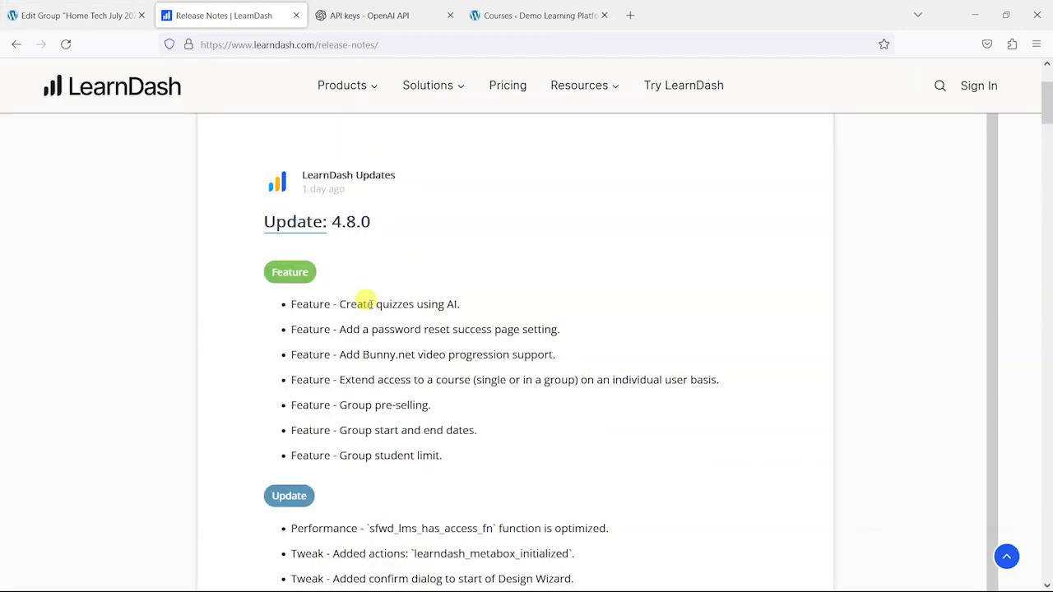
pyautogui.doubleClick(451, 305)
pyautogui.click(383, 299)
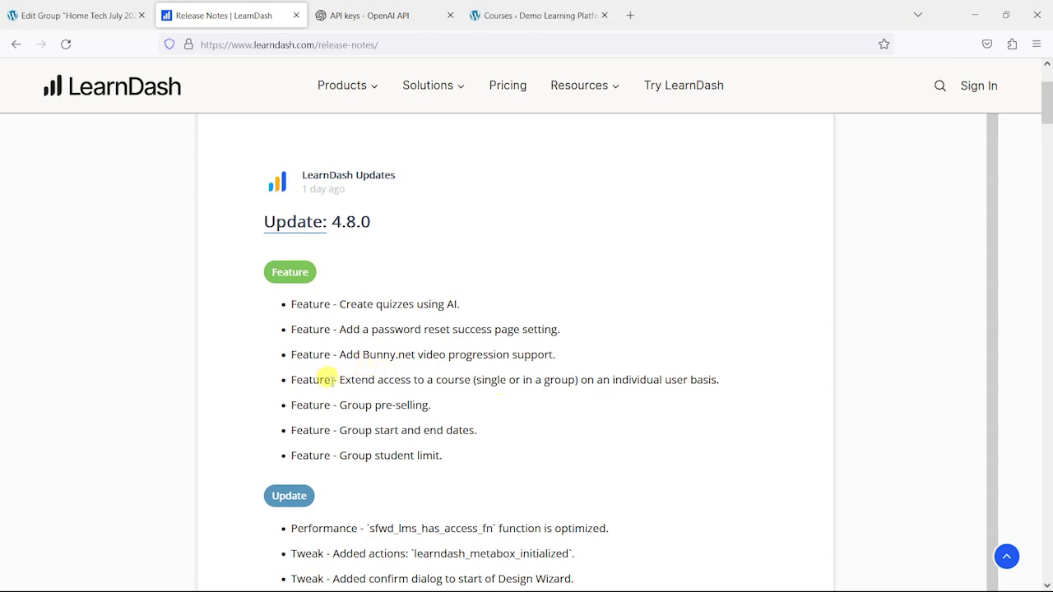
pyautogui.moveTo(339, 379); pyautogui.dragTo(736, 378)
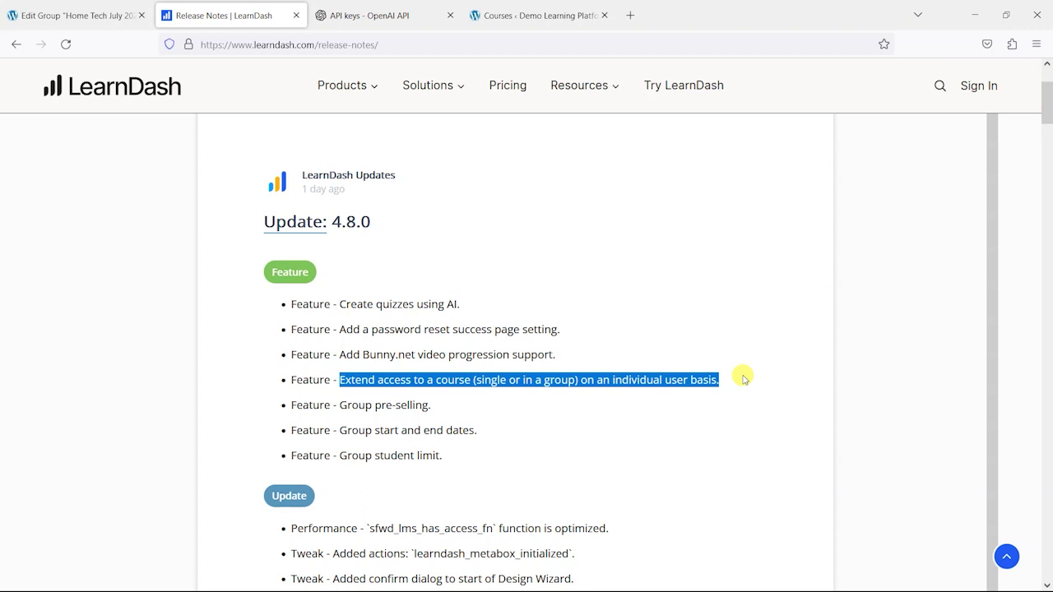
pyautogui.click(728, 384)
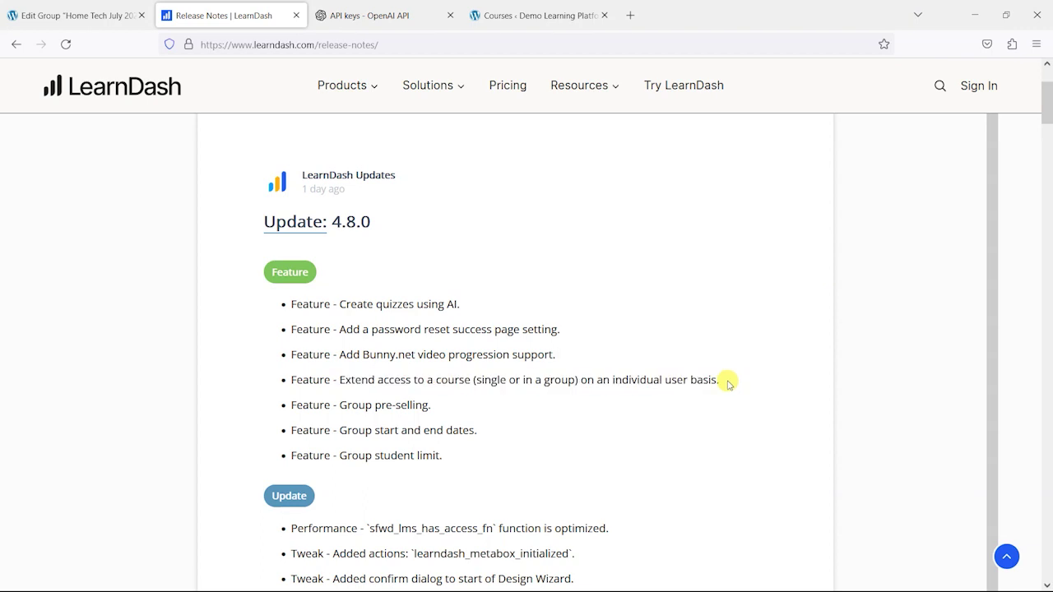